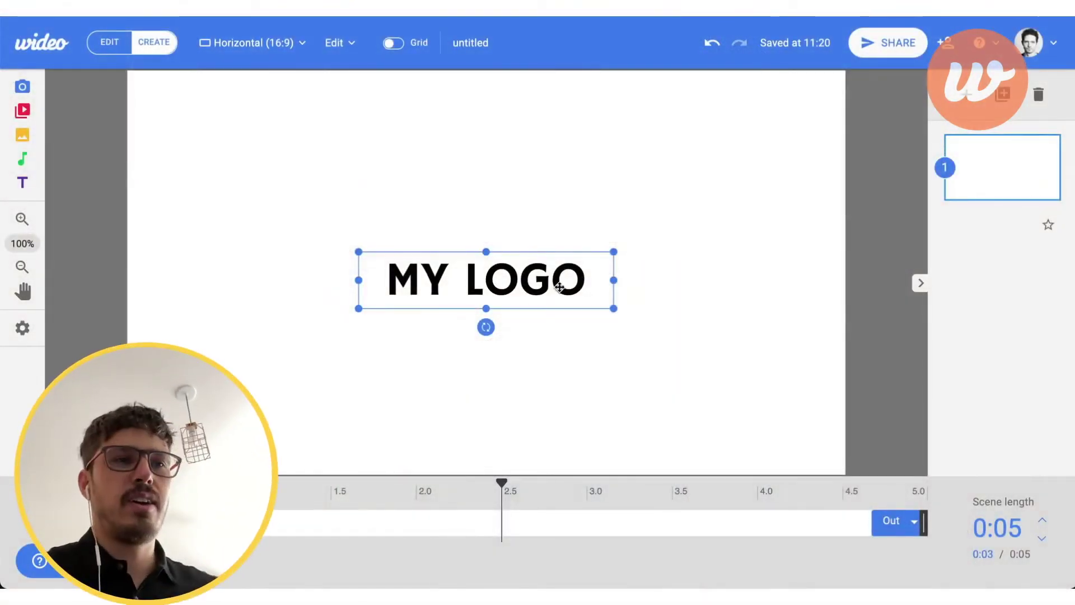
# - Delete the final letter O from the "MY LOGO" text so it reads "MY LOG"
pyautogui.doubleClick(552, 284)
pyautogui.moveTo(553, 277); pyautogui.dragTo(574, 274)
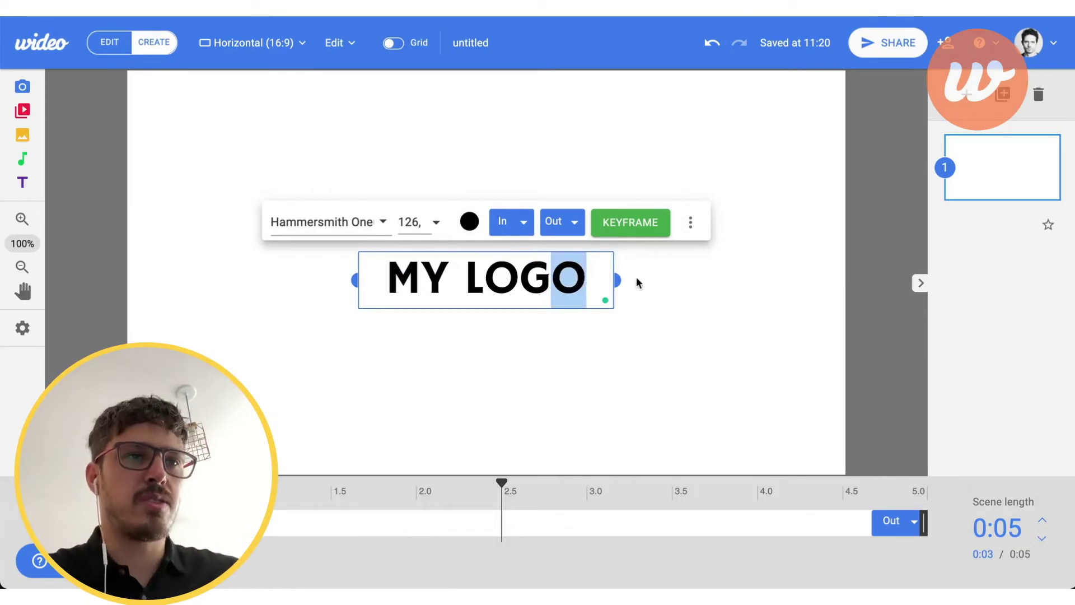
pyautogui.press('BackSpace')
pyautogui.click(96, 132)
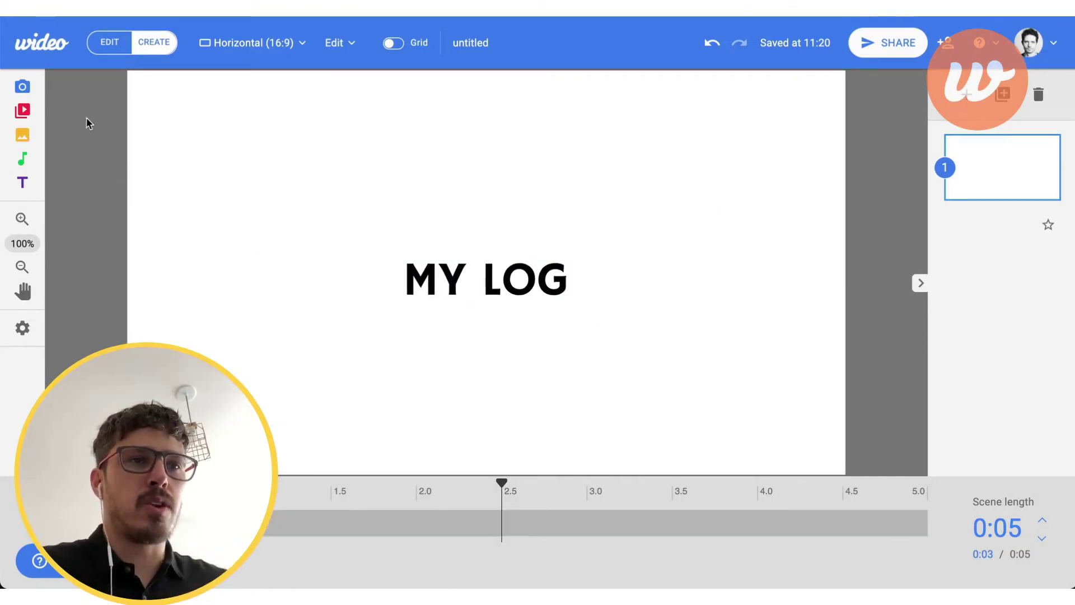
# - Insert a circle from the shapes library, shrink it to letter size and place it right after the G of "MY LOG"
pyautogui.click(22, 86)
pyautogui.click(74, 281)
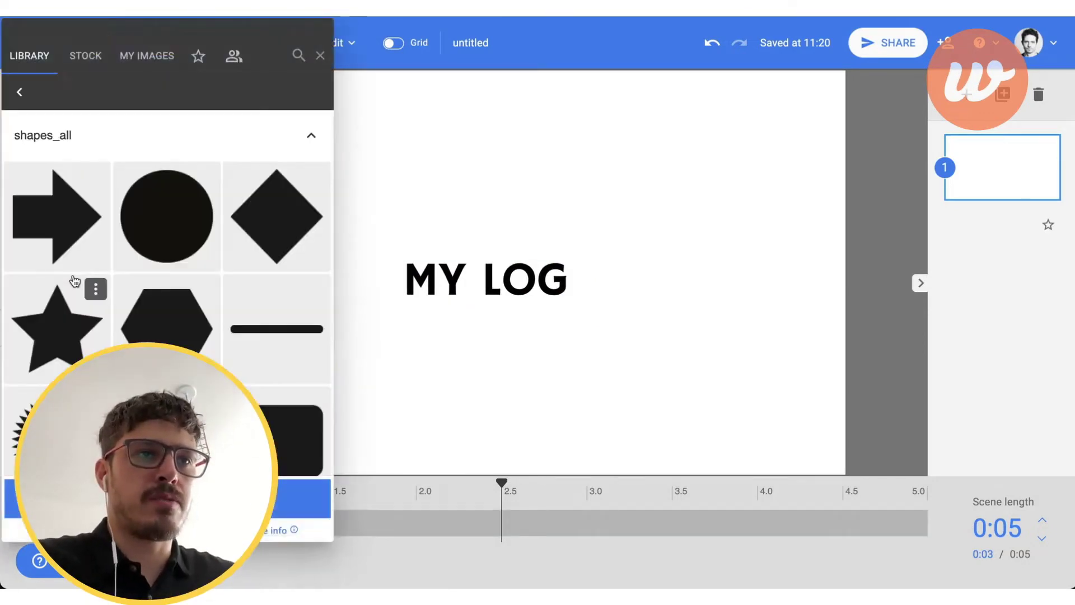
pyautogui.click(174, 246)
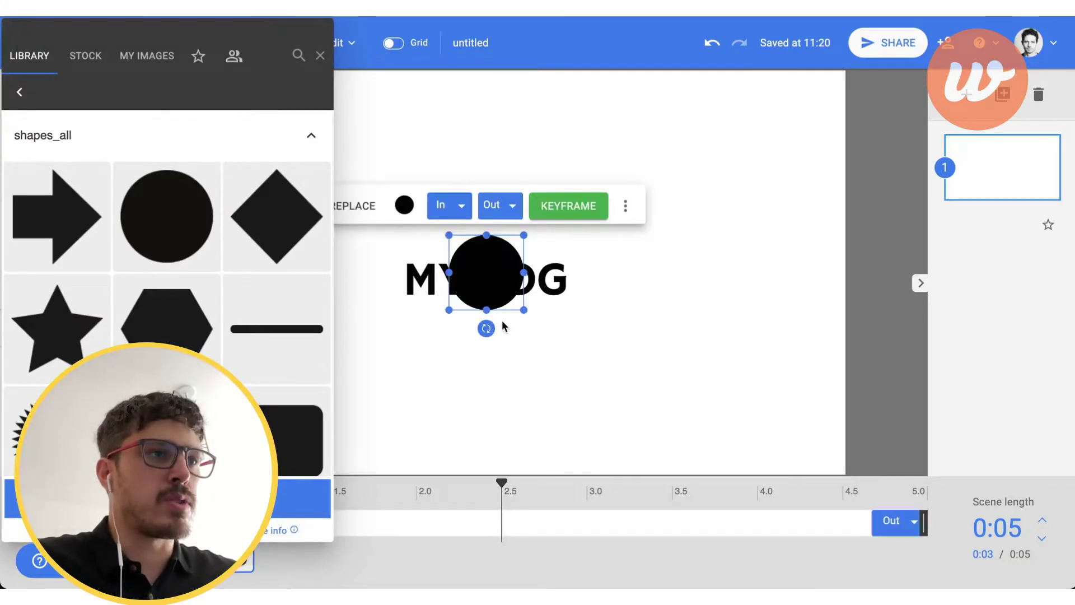
pyautogui.click(487, 278)
pyautogui.moveTo(487, 278); pyautogui.dragTo(625, 287)
pyautogui.moveTo(660, 242); pyautogui.dragTo(598, 283)
pyautogui.click(665, 278)
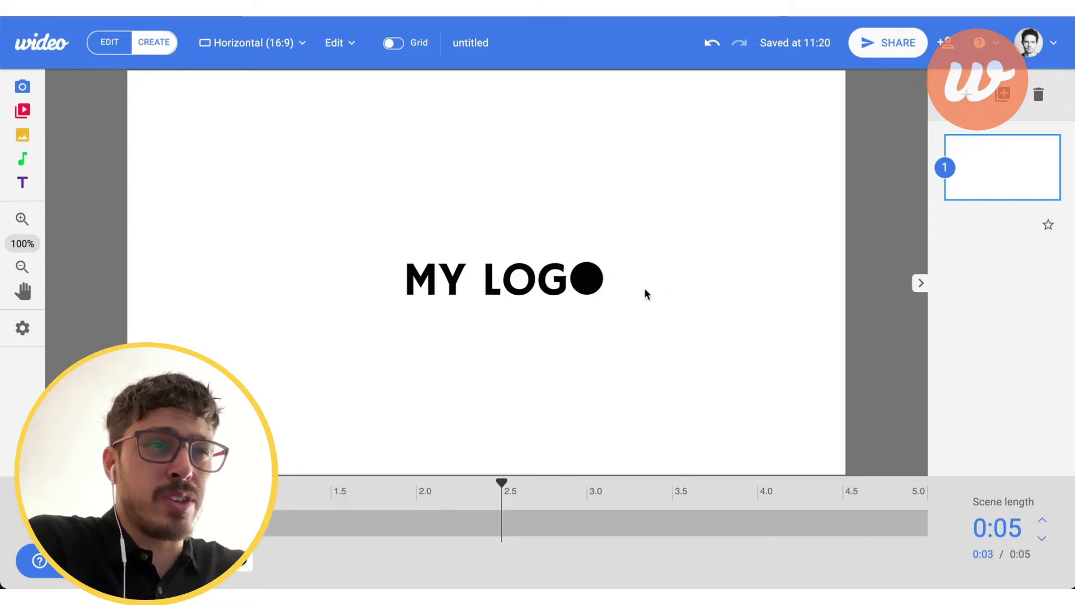
# - Change the circle's fill colour to the predefined red
pyautogui.click(585, 277)
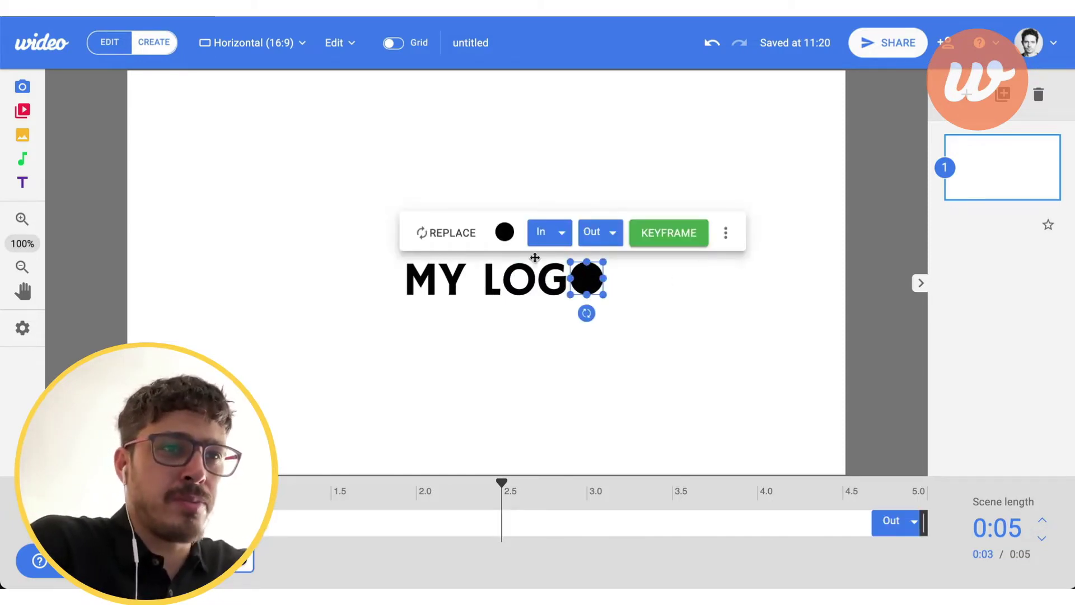
pyautogui.click(504, 231)
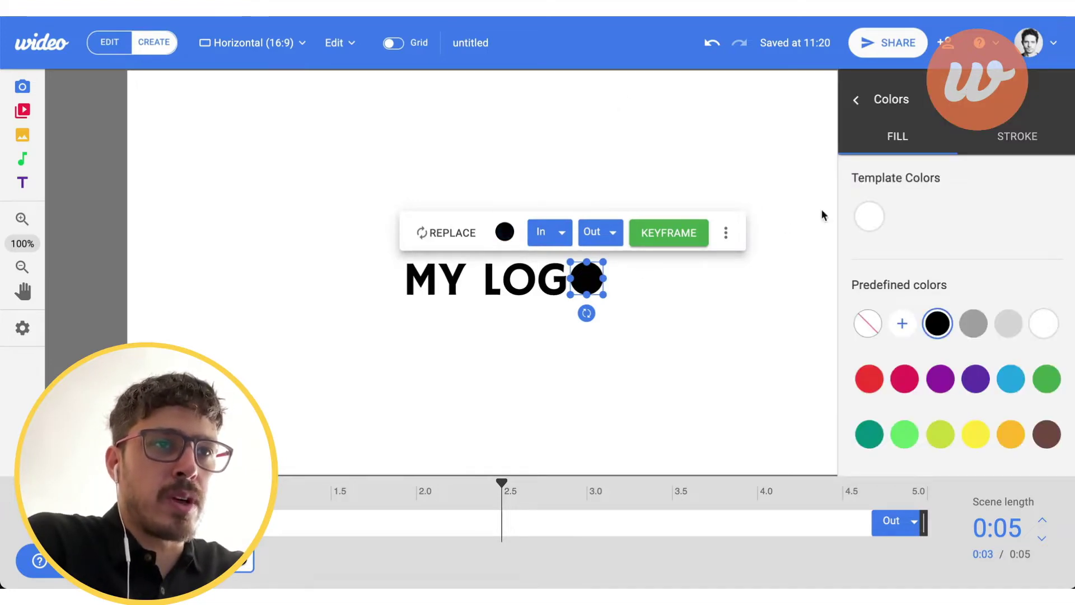
pyautogui.click(869, 378)
pyautogui.click(737, 379)
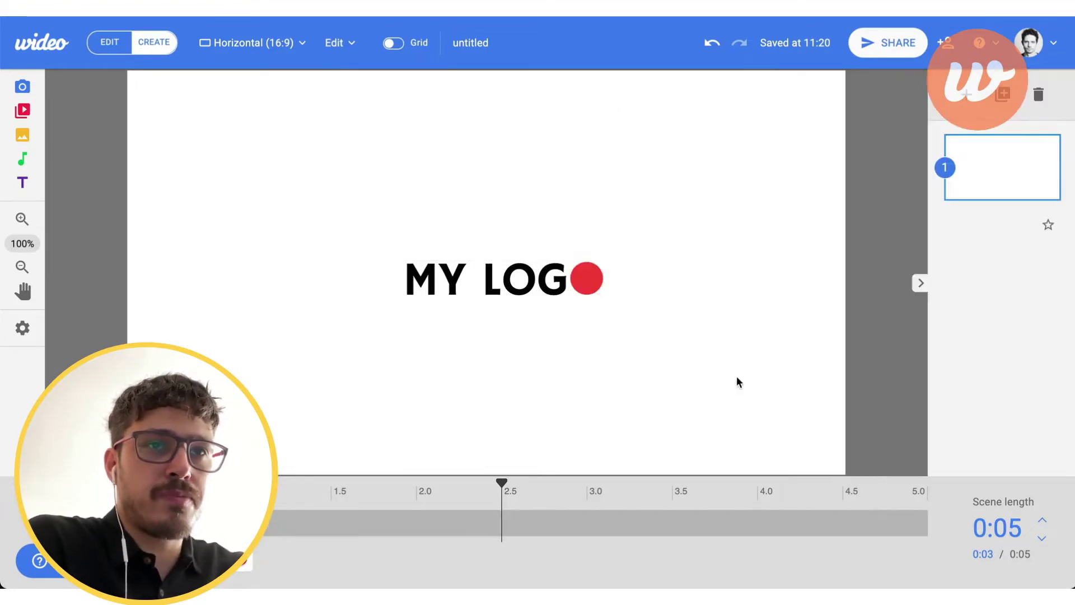
# - Enlarge the red circle slightly to about 47% scale so it matches the height of the letters
pyautogui.click(578, 281)
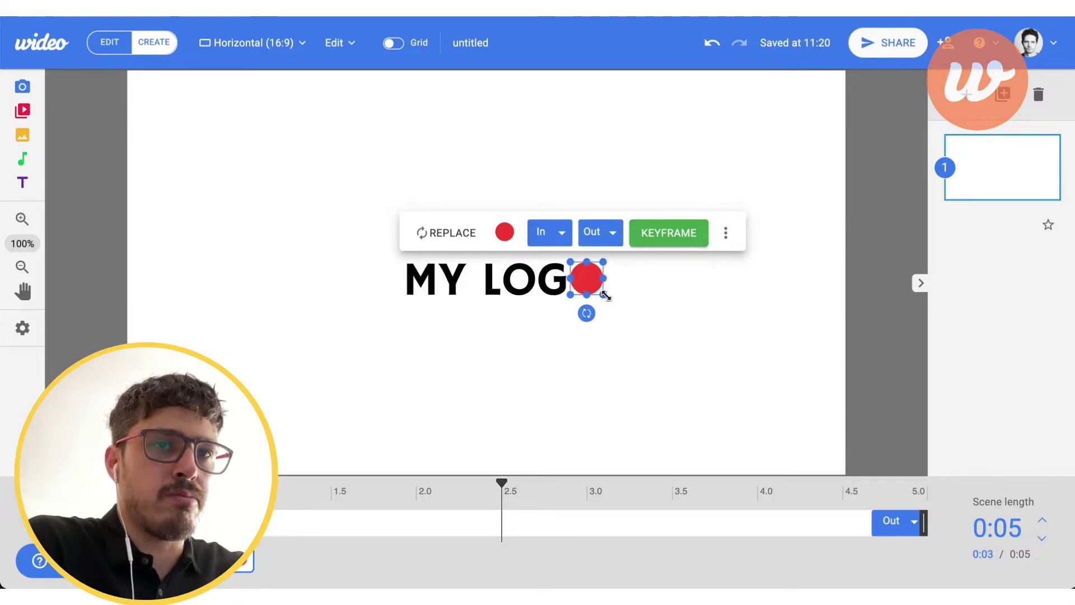
pyautogui.moveTo(605, 293); pyautogui.dragTo(607, 297)
pyautogui.click(603, 300)
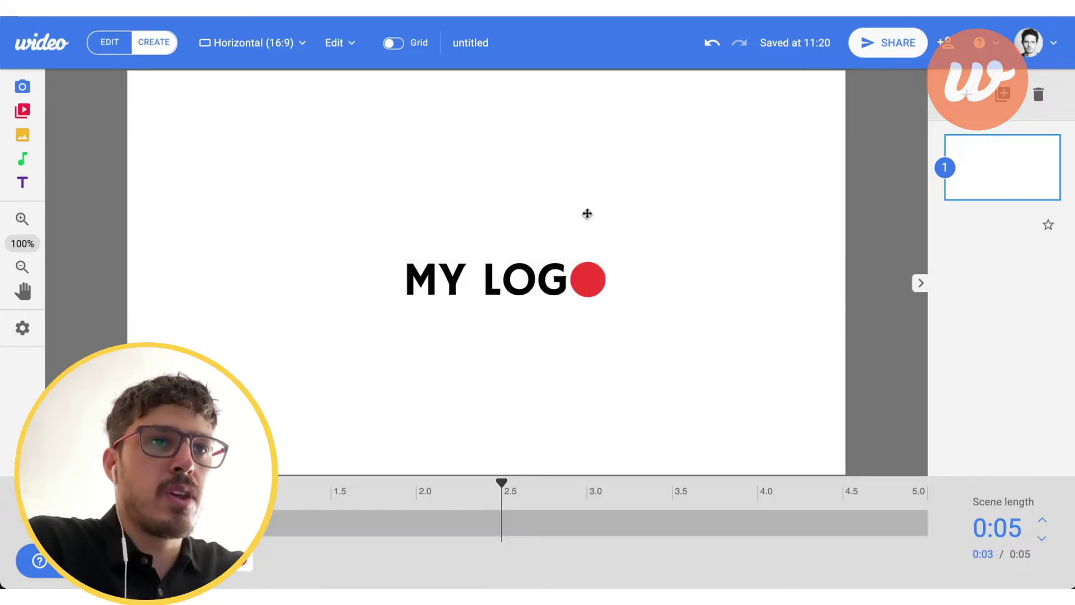
# - Using the grid as a temporary guide, nudge the red circle slightly away from the G to about X 279, Y 16
pyautogui.click(590, 283)
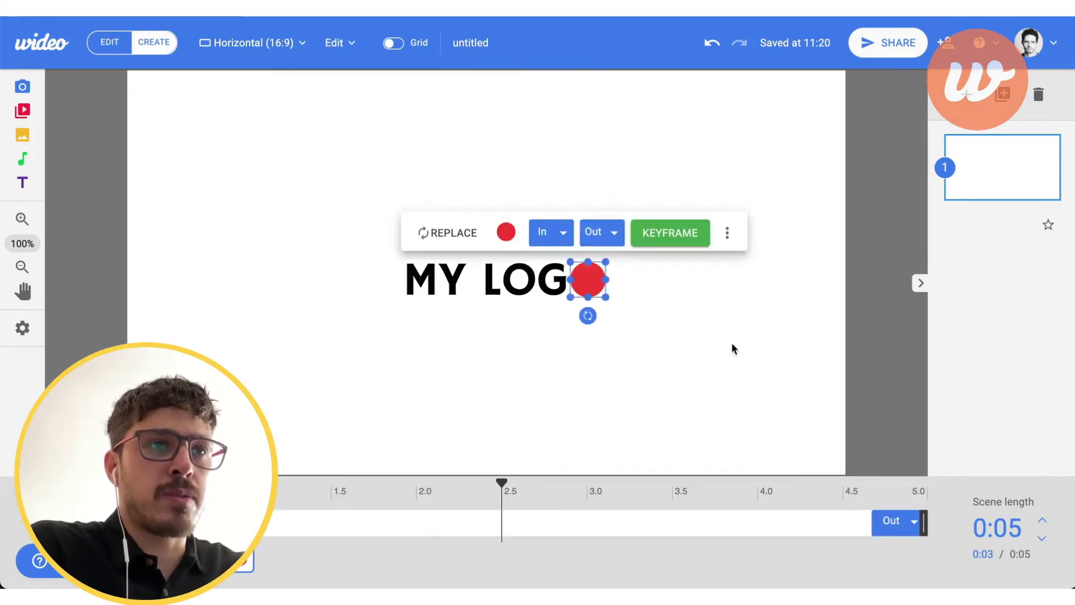
pyautogui.click(392, 45)
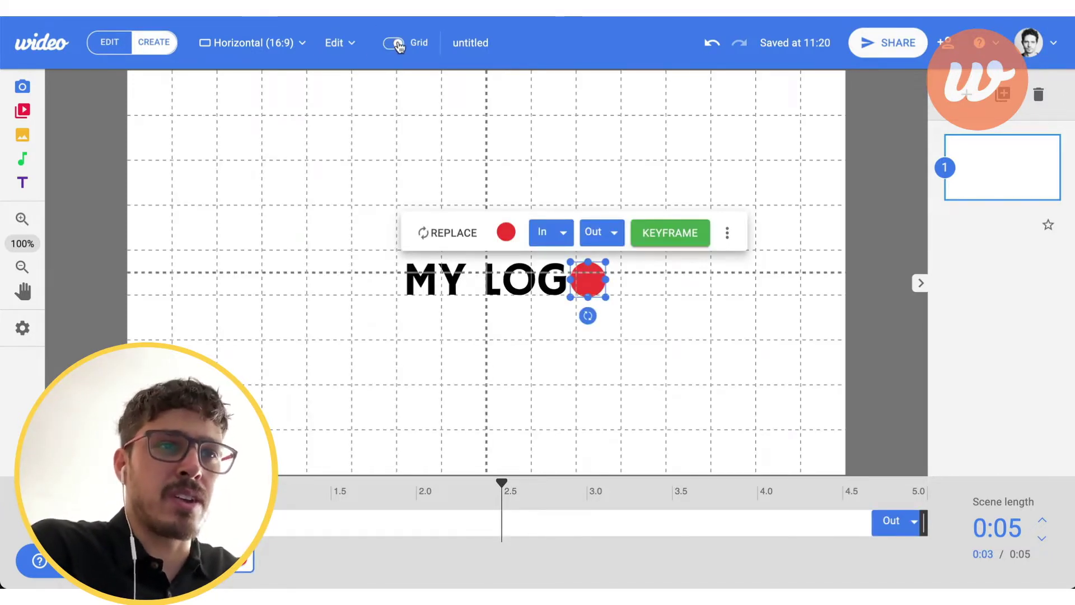
pyautogui.click(701, 164)
pyautogui.moveTo(589, 281); pyautogui.dragTo(554, 280)
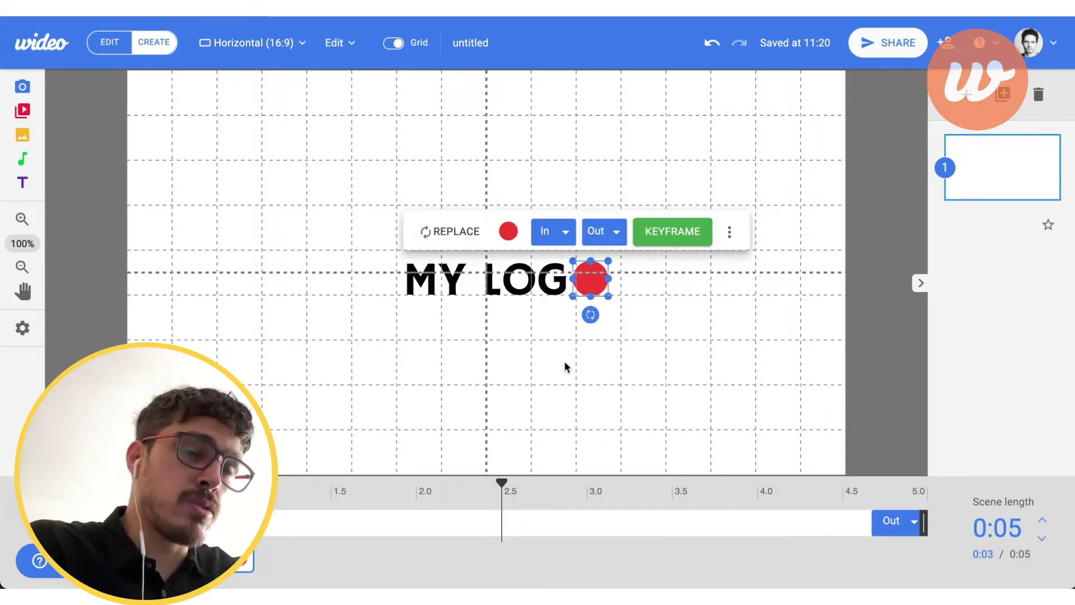
pyautogui.click(395, 45)
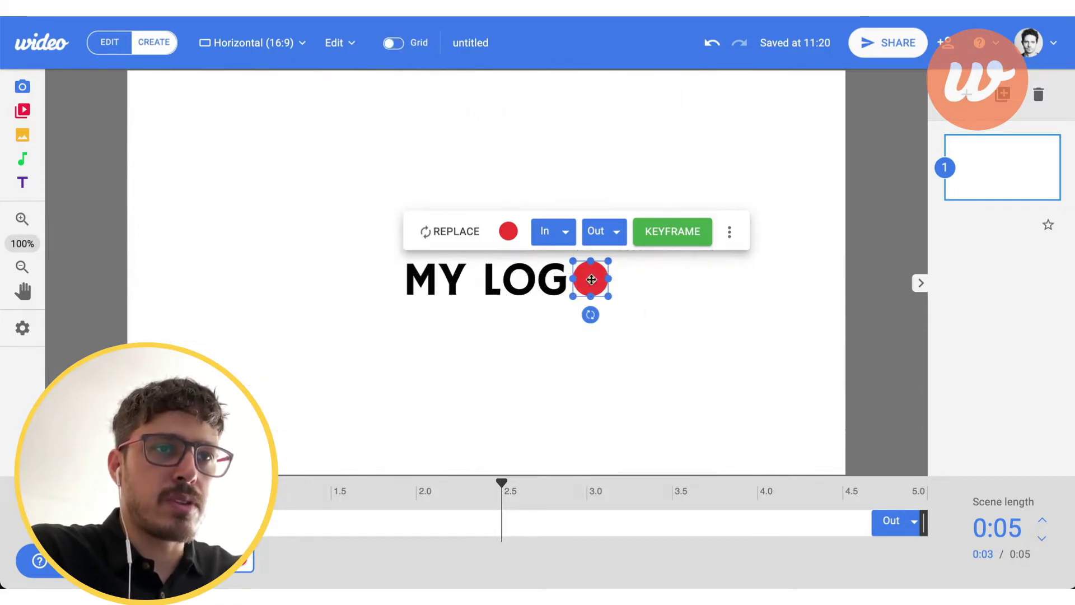
pyautogui.click(665, 334)
pyautogui.click(602, 293)
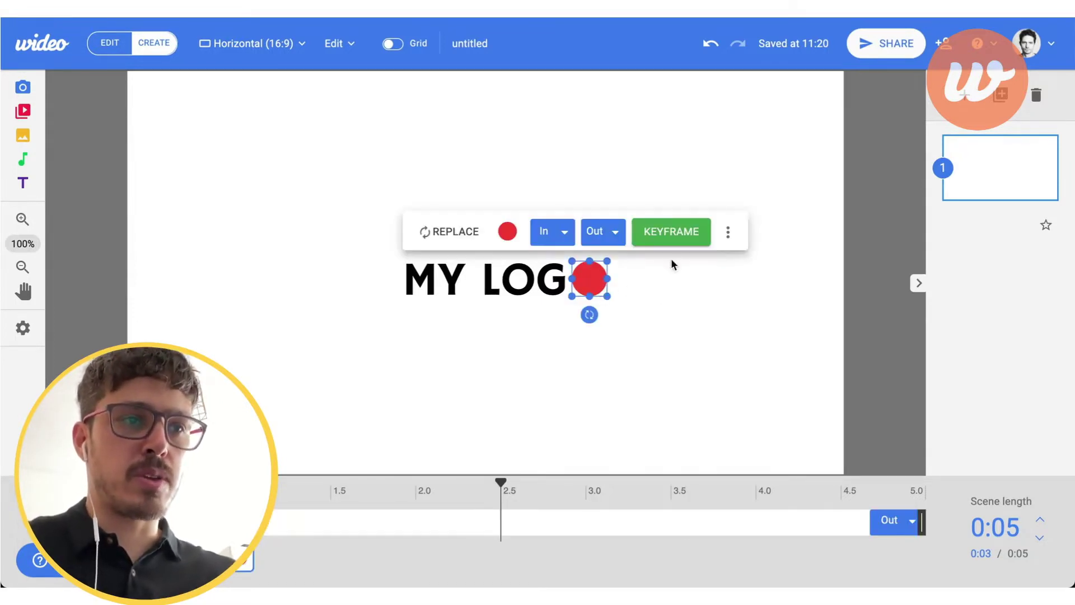
# - Add two keyframes to the red circle, one at 1.20 seconds and one at 3.40 seconds
pyautogui.moveTo(501, 482); pyautogui.dragTo(278, 500)
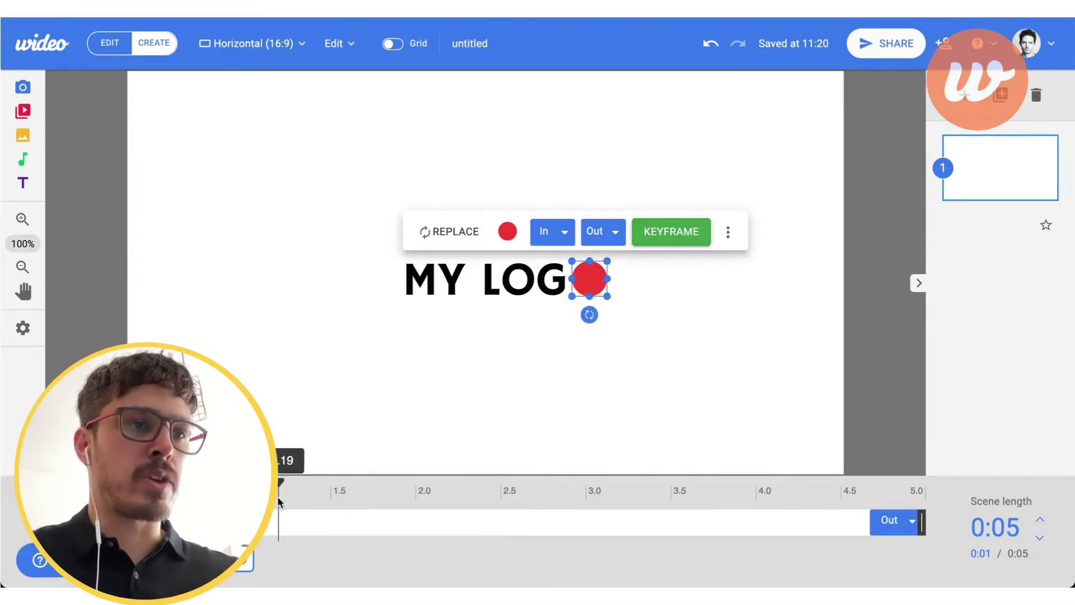
pyautogui.click(684, 235)
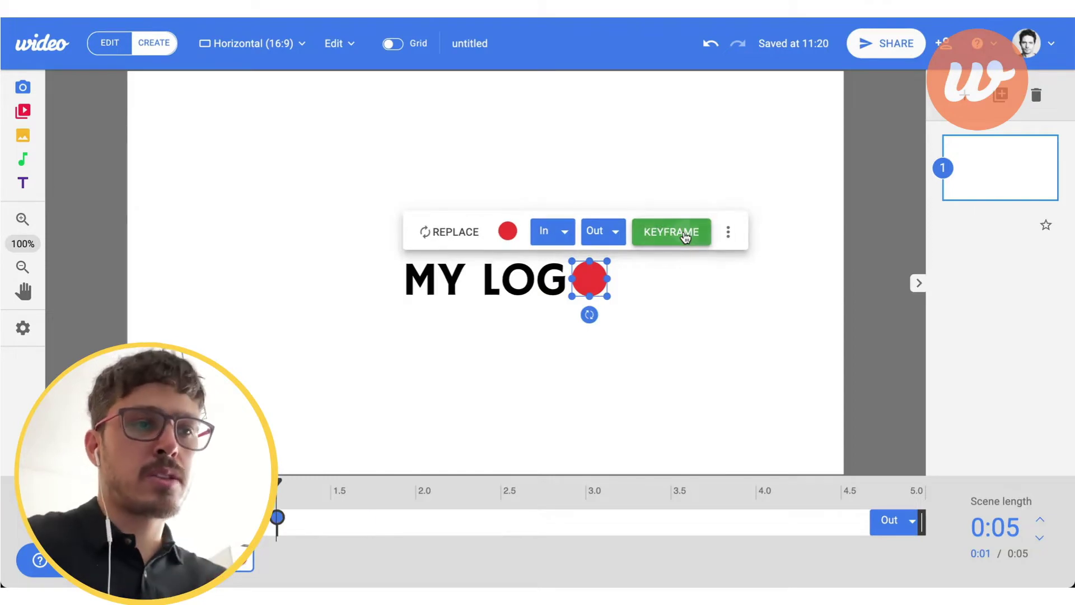
pyautogui.click(685, 238)
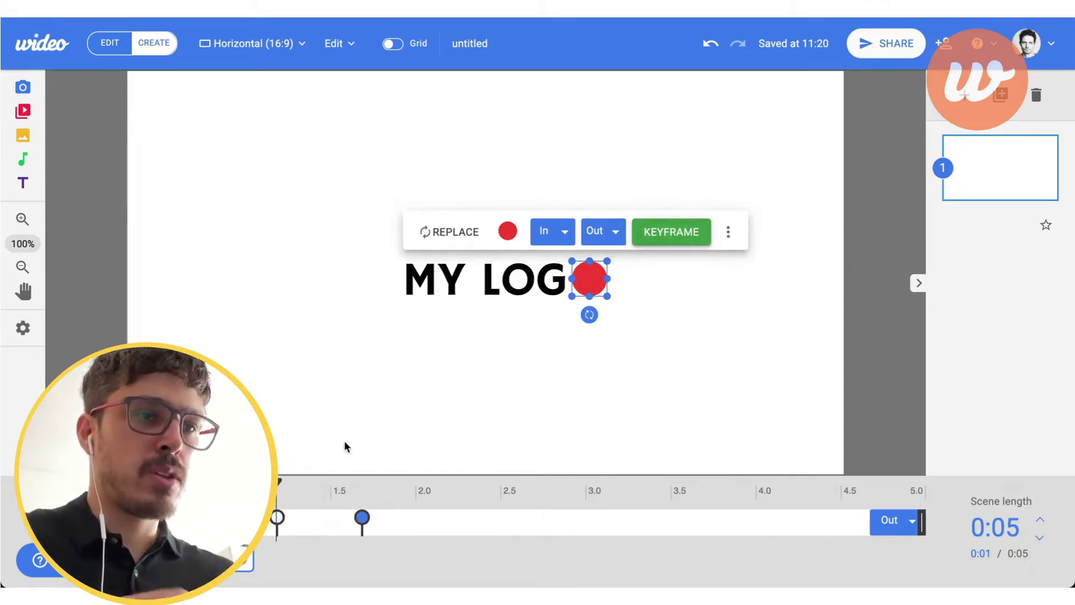
pyautogui.moveTo(368, 526)
pyautogui.mouseDown()
pyautogui.moveTo(677, 523)
pyautogui.moveTo(660, 523)
pyautogui.mouseUp()
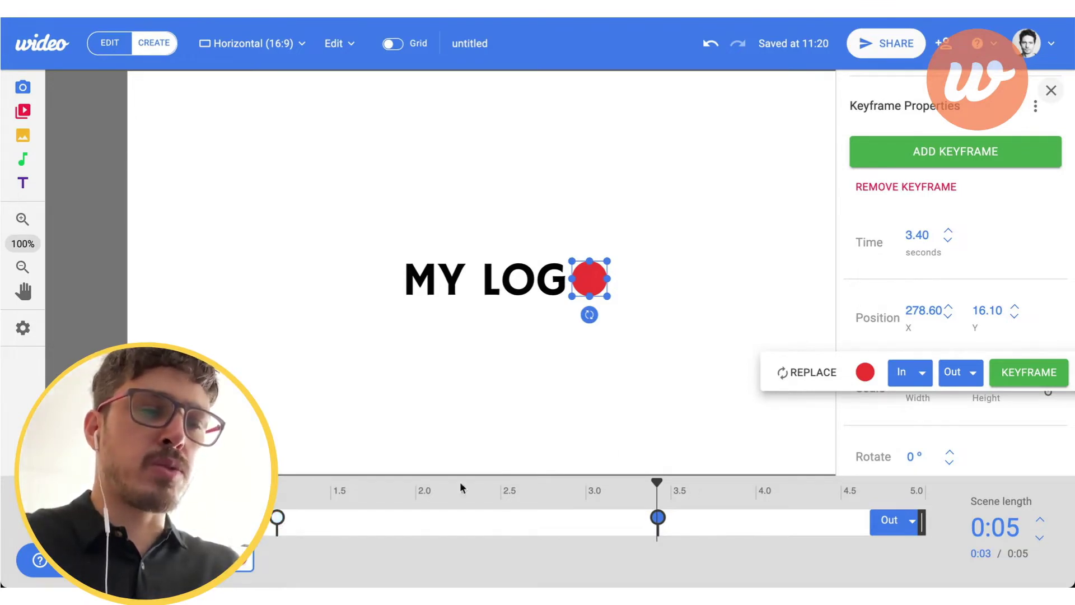
# - At the 1.20-second keyframe, move the red circle straight up until it sits outside the canvas above the text
pyautogui.click(277, 519)
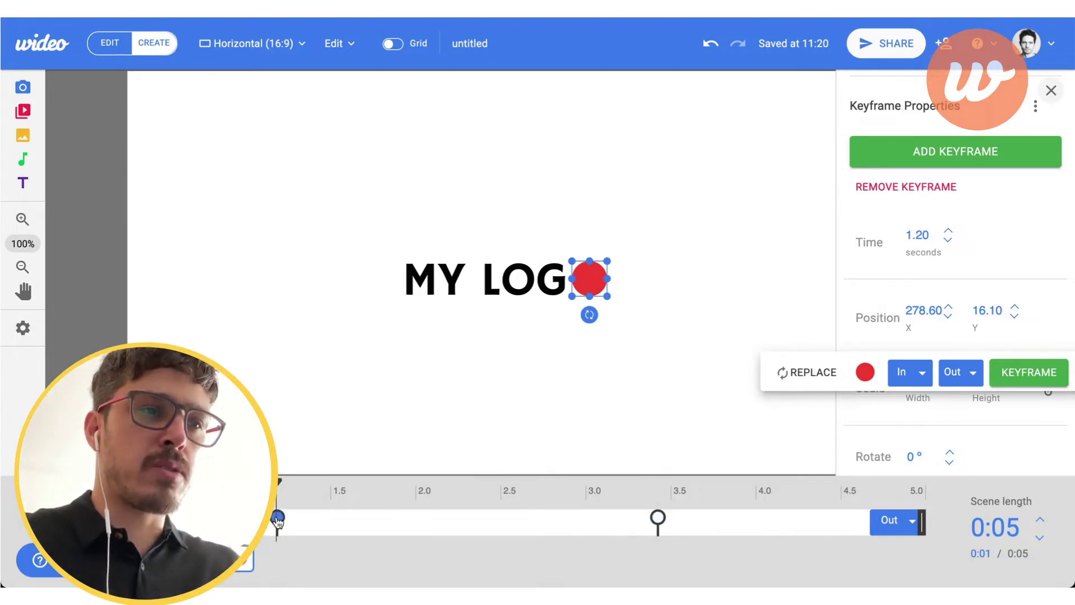
pyautogui.click(351, 445)
pyautogui.click(591, 278)
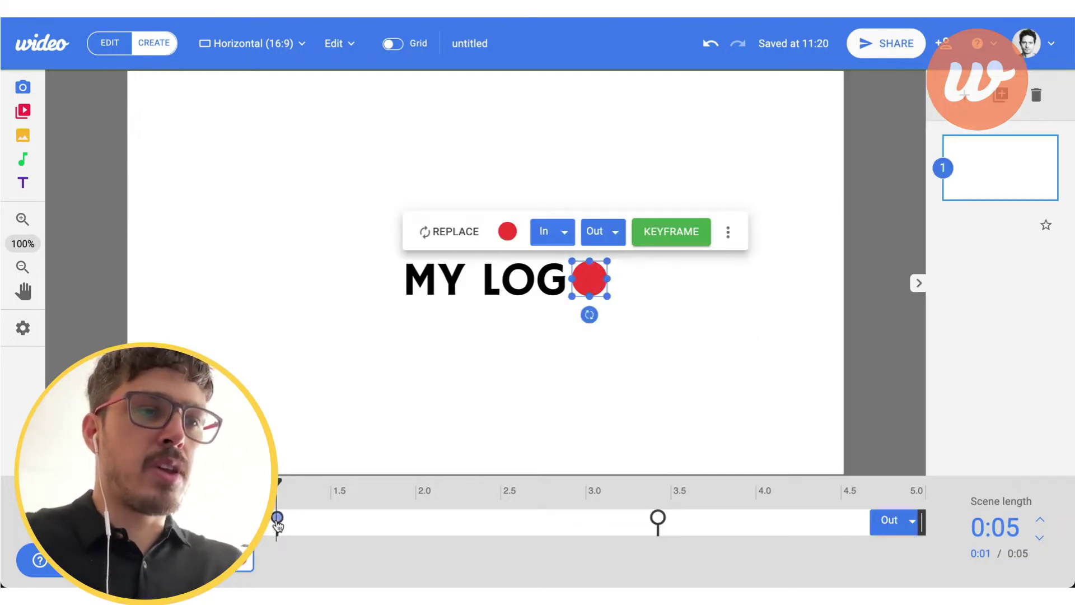
pyautogui.click(277, 518)
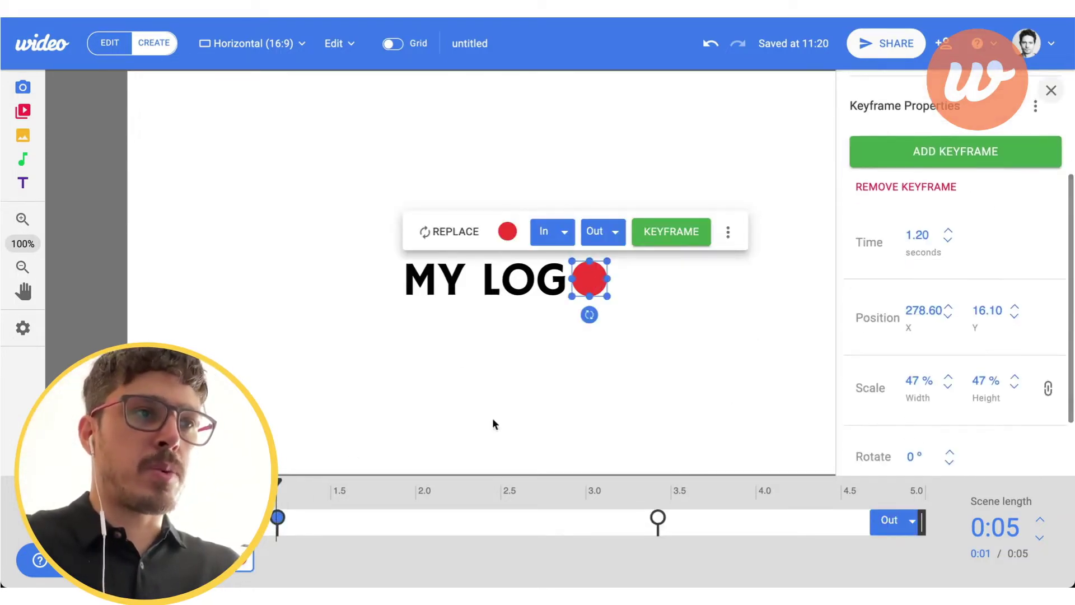
pyautogui.click(22, 268)
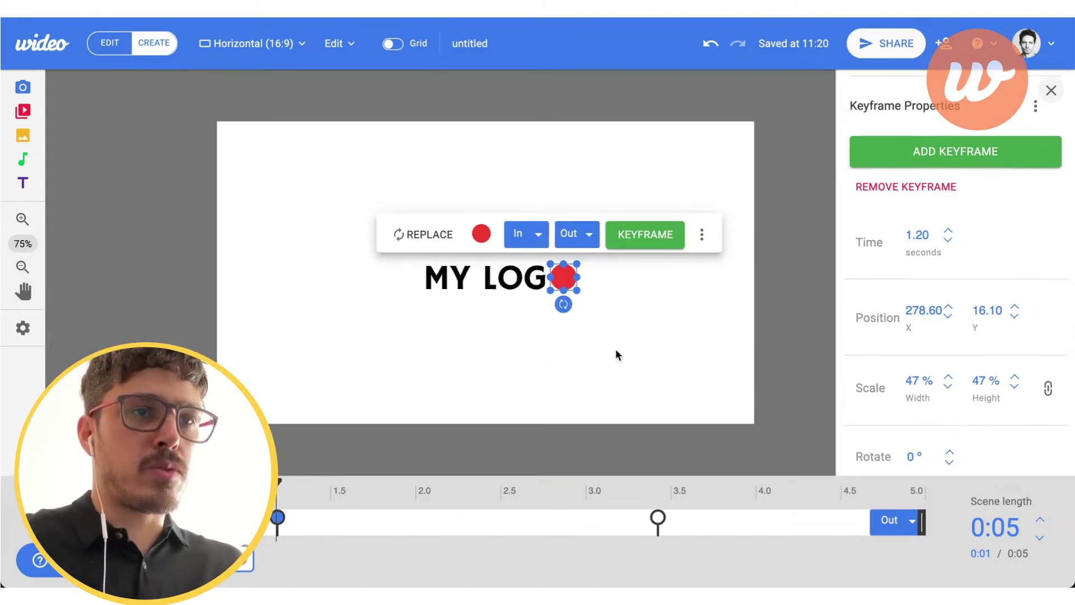
pyautogui.scroll(-5, 625, 347)
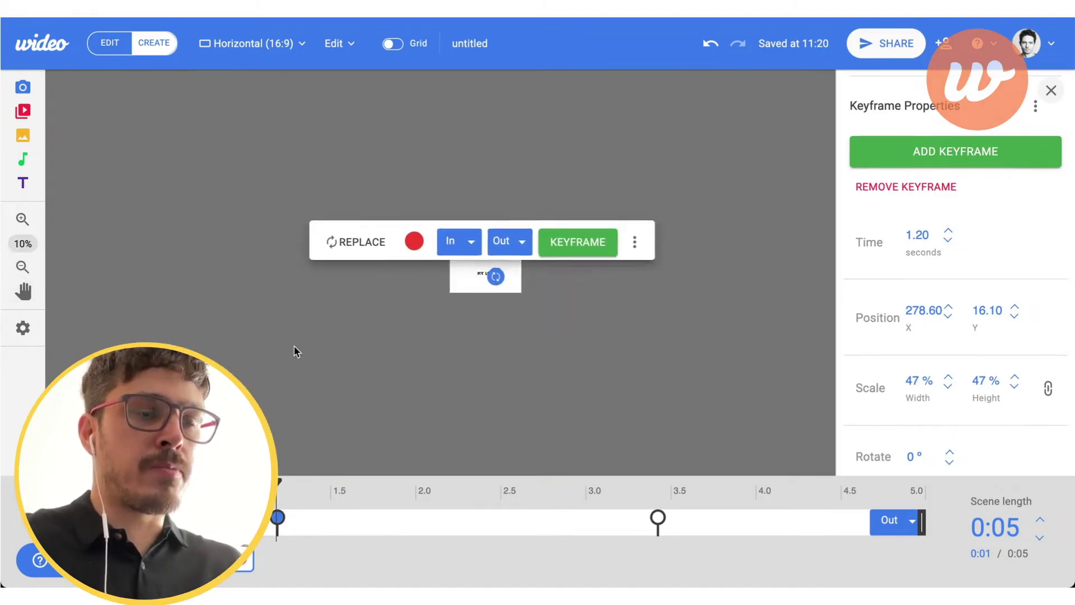
pyautogui.click(22, 218)
pyautogui.click(21, 218)
pyautogui.click(21, 219)
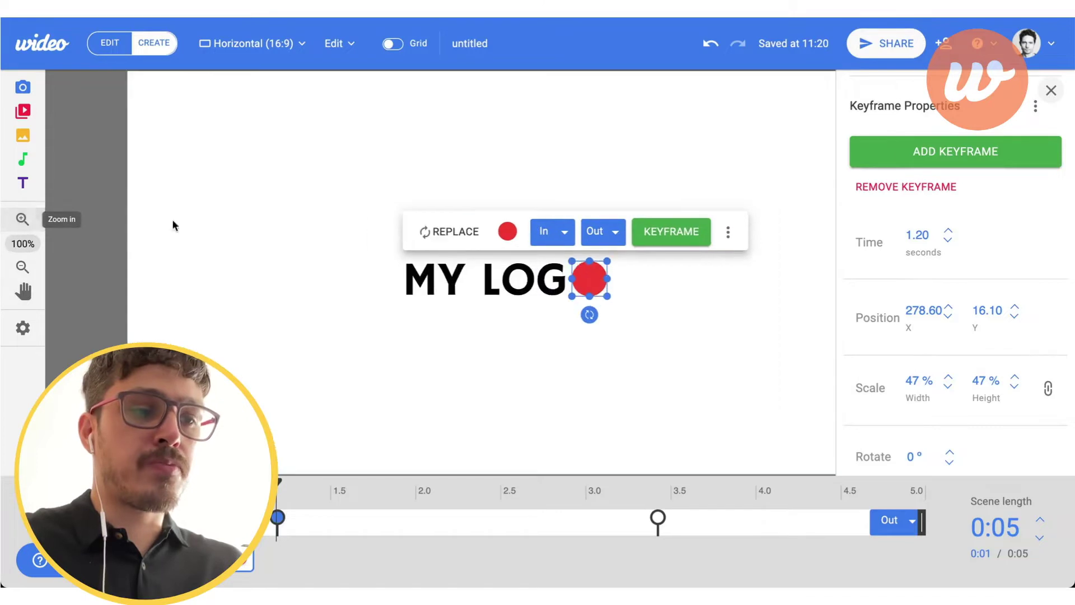
pyautogui.click(22, 267)
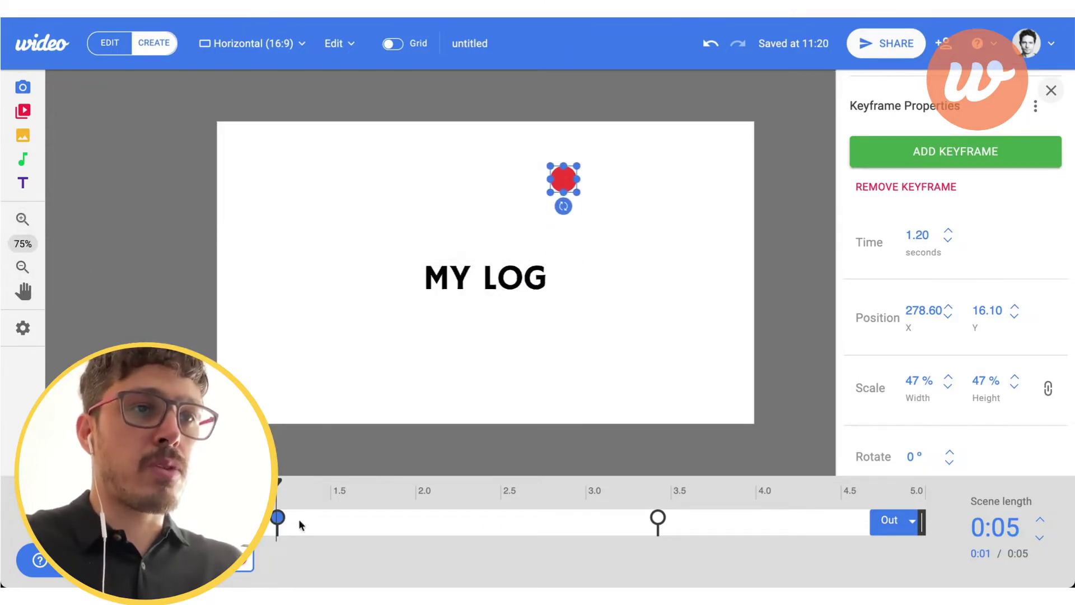
pyautogui.click(278, 519)
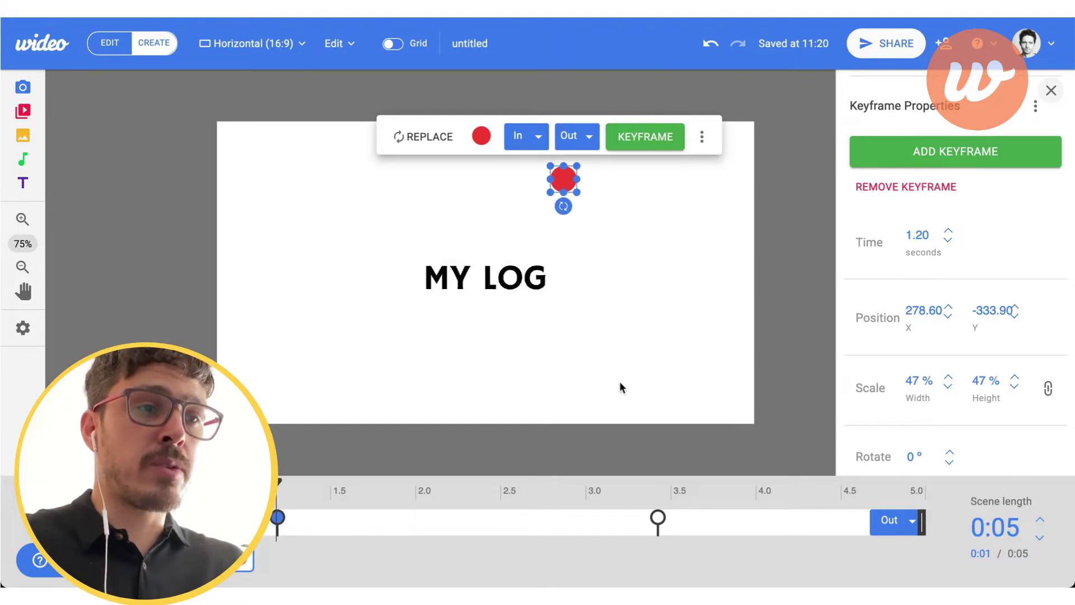
pyautogui.hotkey('shift', 'Up')
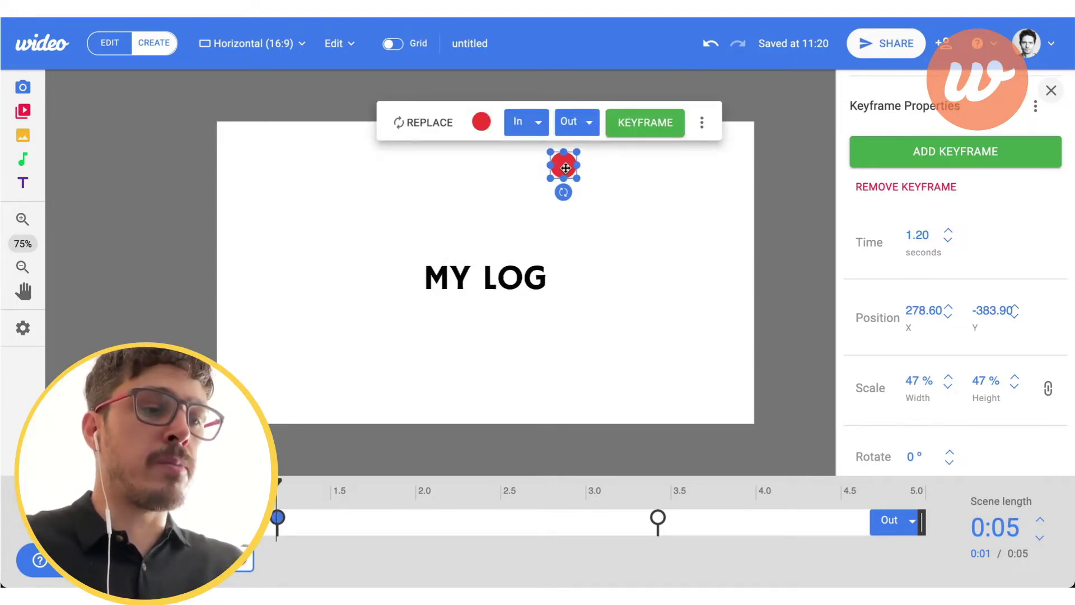
pyautogui.moveTo(566, 170); pyautogui.dragTo(566, 165)
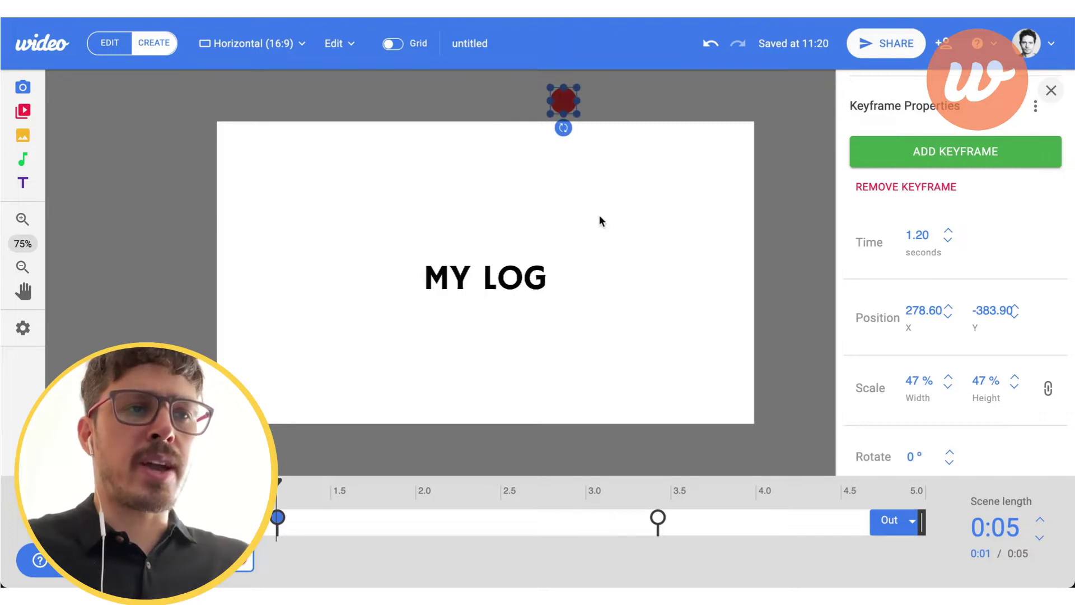
# - Preview the circle's drop and speed it up by moving its second keyframe to 1.83 seconds
pyautogui.click(542, 435)
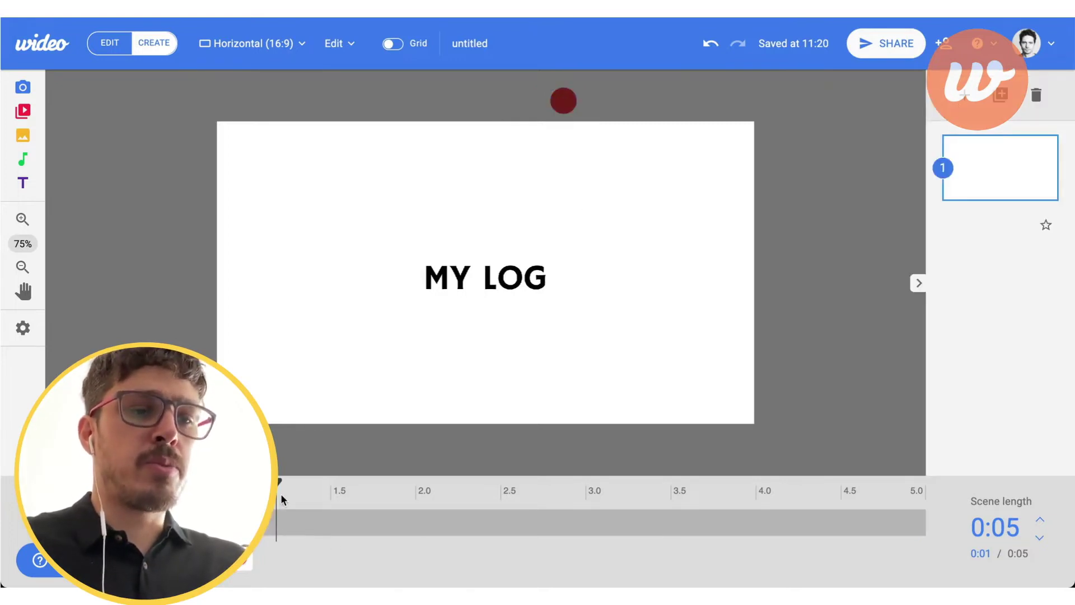
pyautogui.press('space')
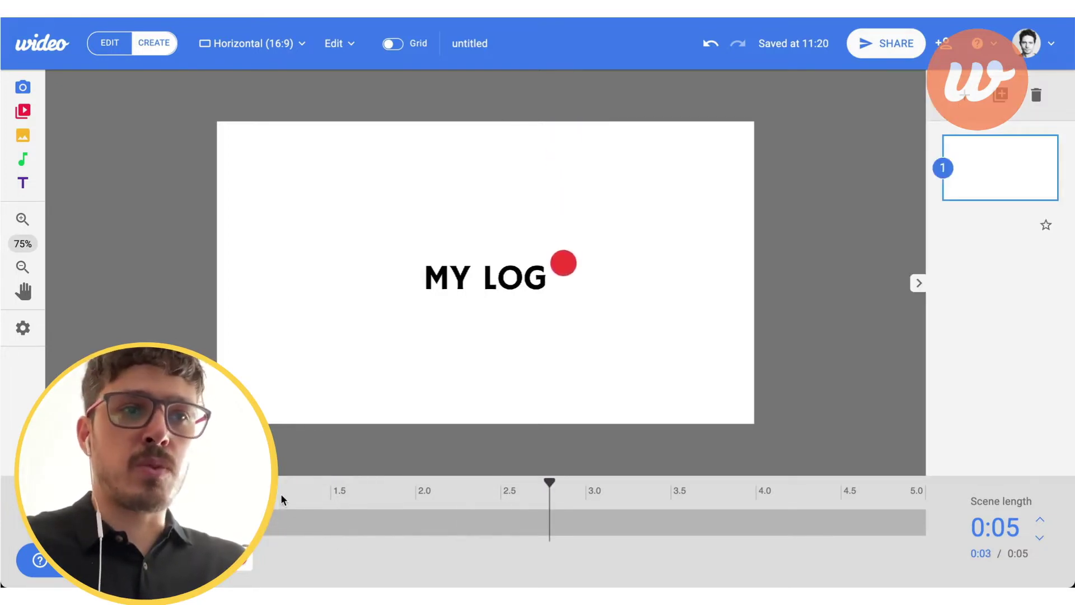
pyautogui.click(566, 289)
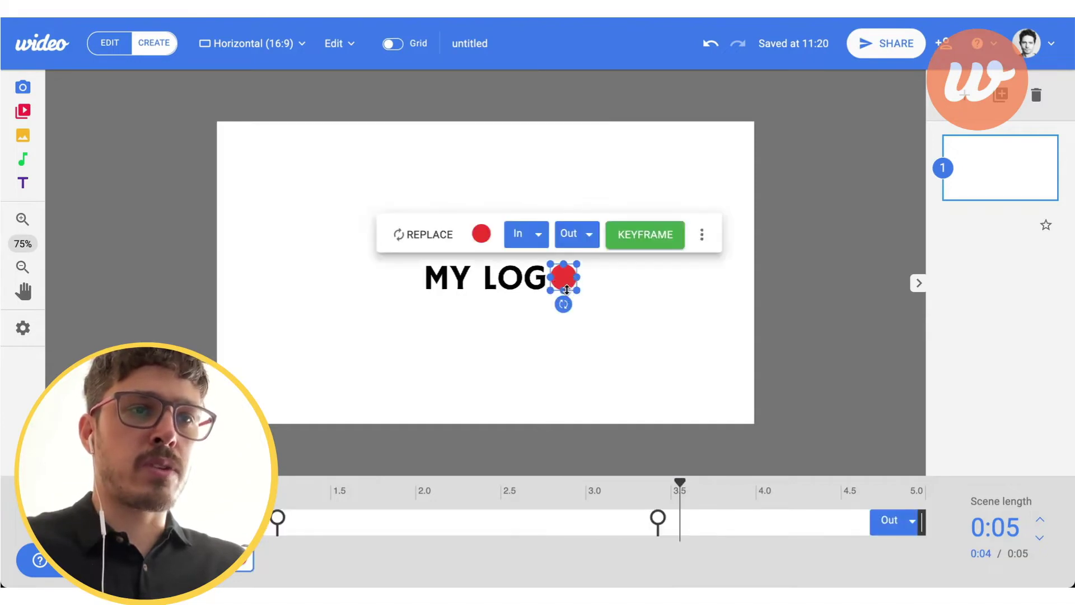
pyautogui.moveTo(652, 518); pyautogui.dragTo(499, 518)
pyautogui.click(472, 513)
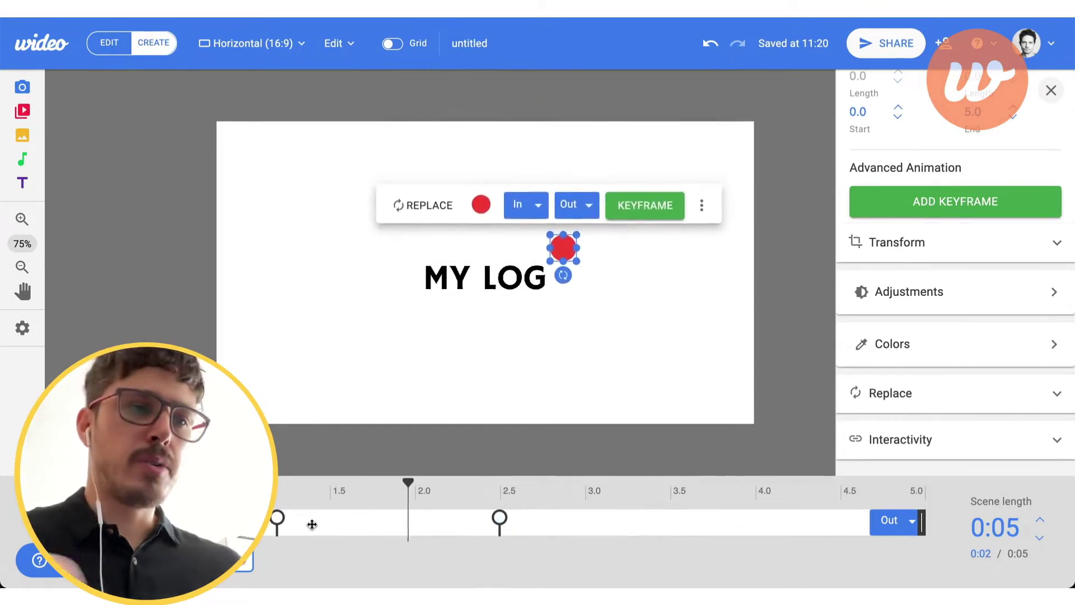
pyautogui.moveTo(500, 523); pyautogui.dragTo(389, 519)
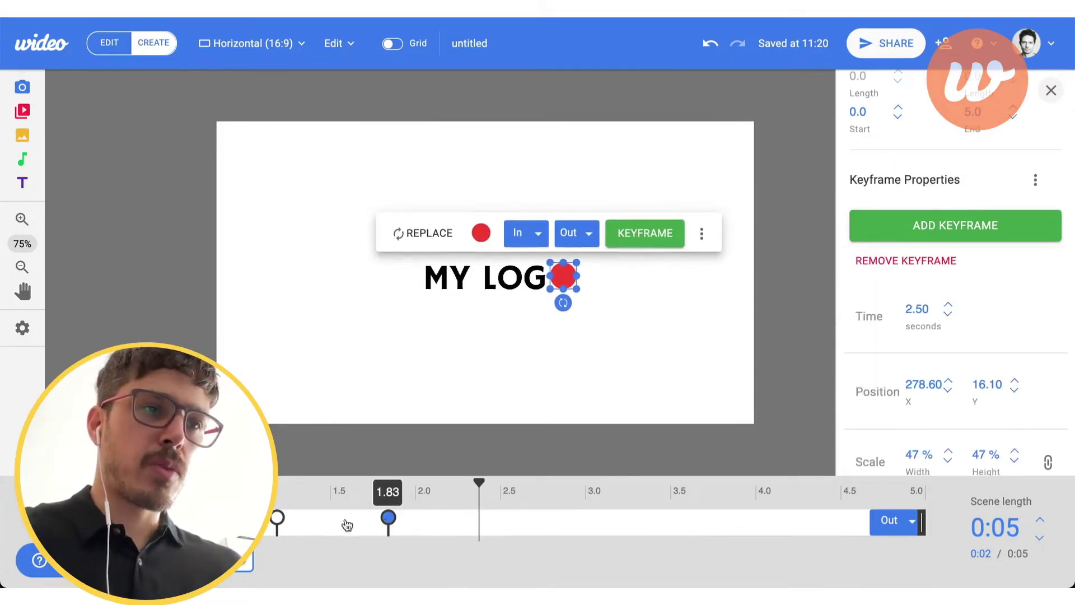
pyautogui.click(293, 523)
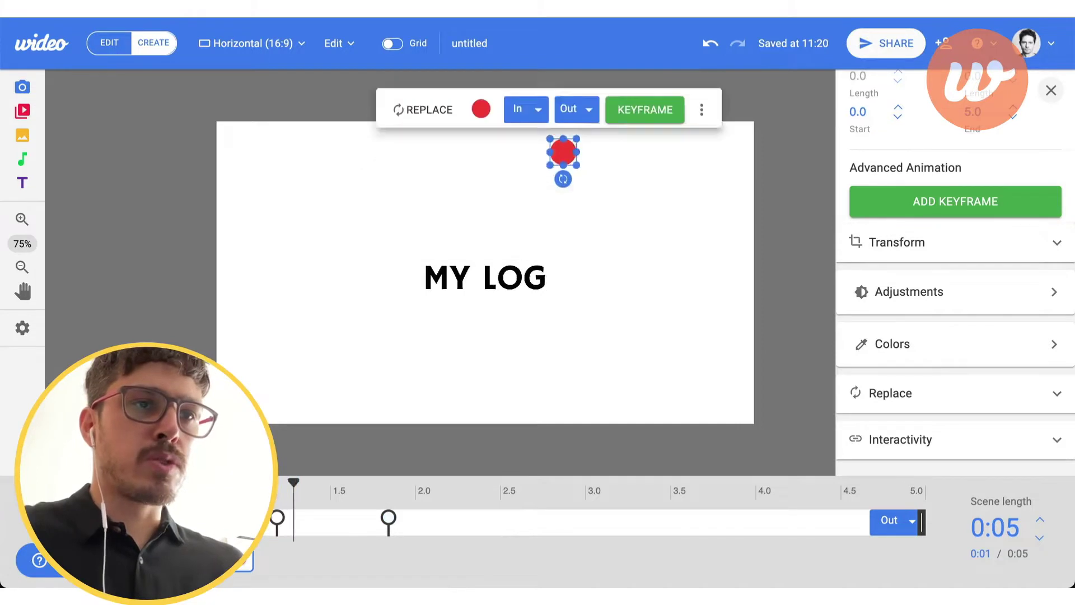
# - Shift the red circle's first keyframe to 1.30 seconds and paste a copy of its 1.80-second keyframe at 1.70 seconds
pyautogui.moveTo(278, 519); pyautogui.dragTo(295, 520)
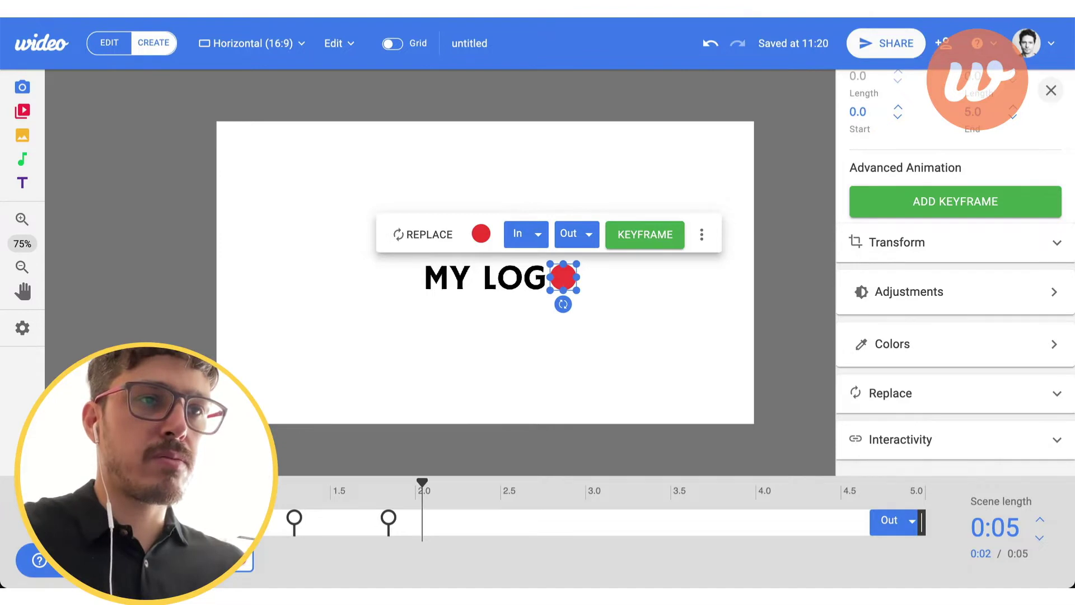
pyautogui.moveTo(422, 484); pyautogui.dragTo(360, 492)
pyautogui.click(389, 518)
pyautogui.click(389, 519)
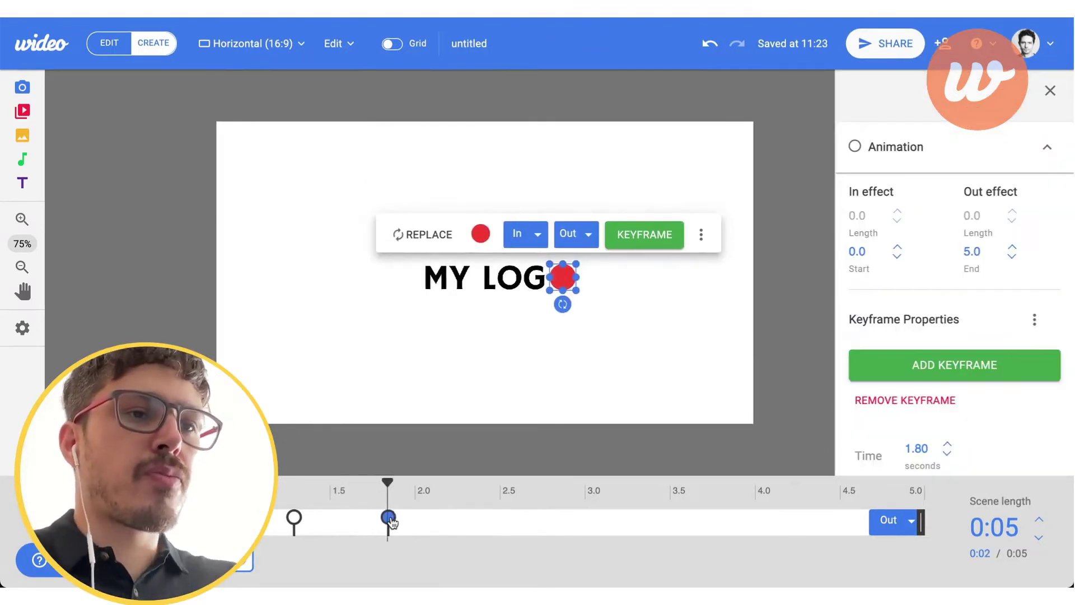
pyautogui.rightClick(391, 520)
pyautogui.click(426, 502)
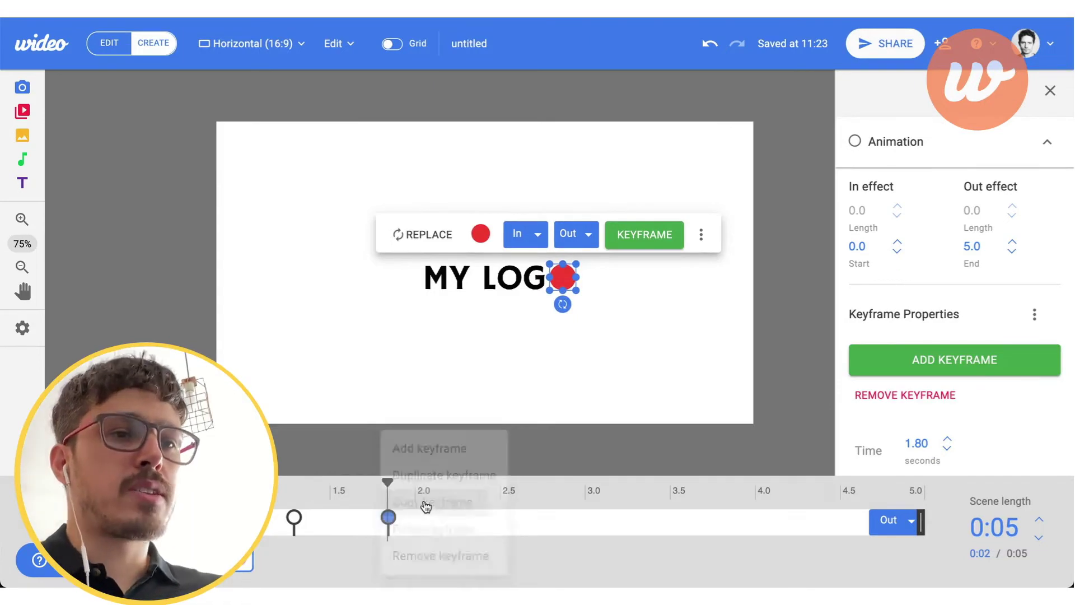
pyautogui.click(372, 495)
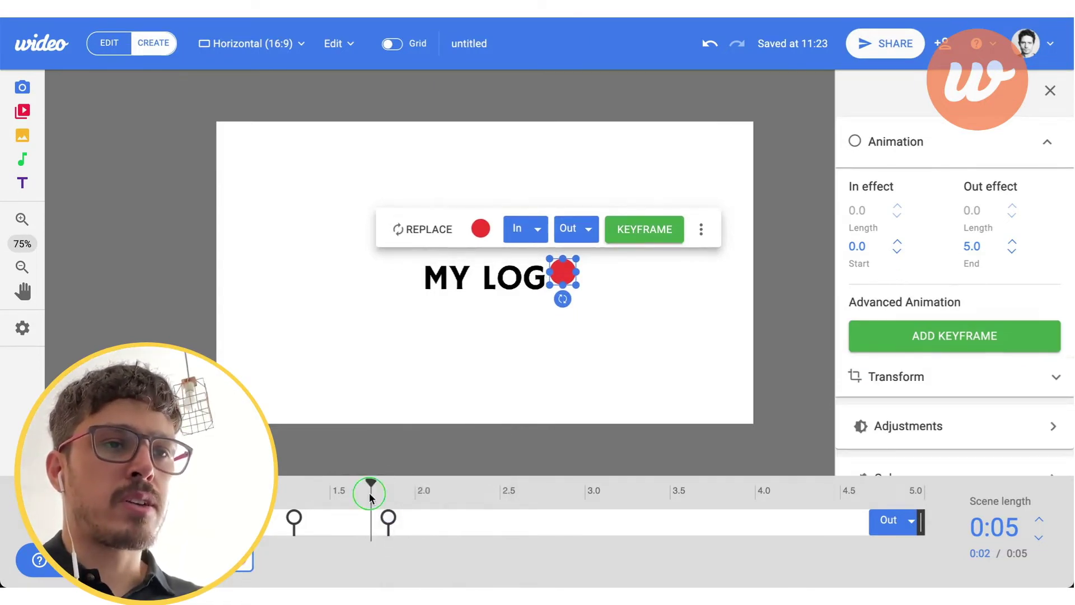
pyautogui.rightClick(369, 496)
pyautogui.click(392, 526)
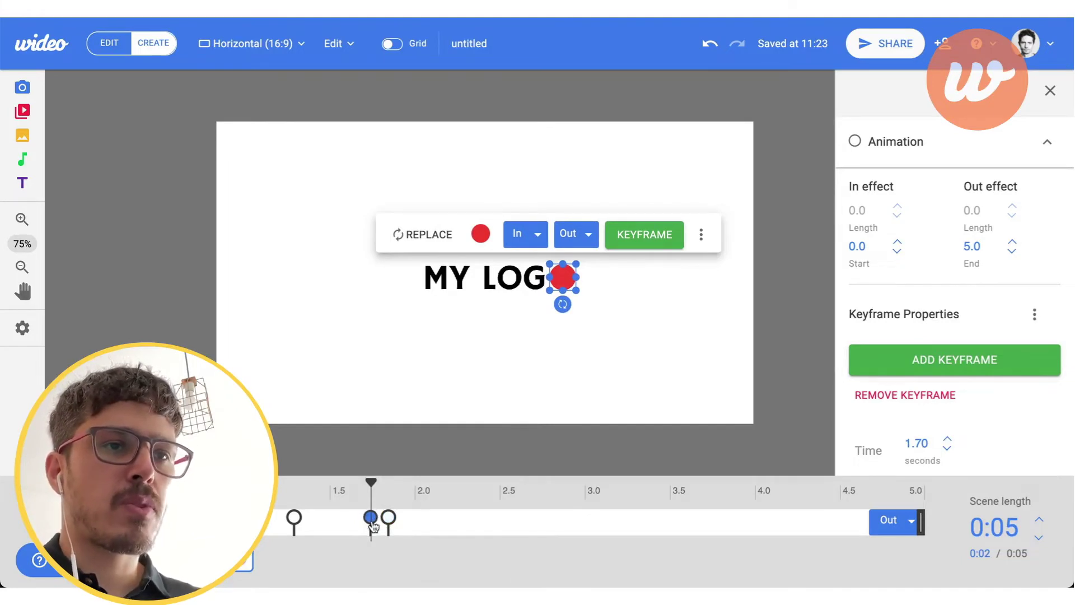
# - Squash the circle at the 1.70-second keyframe to 40% height, seated at Y 32.80, and scrub through the drop
pyautogui.click(370, 520)
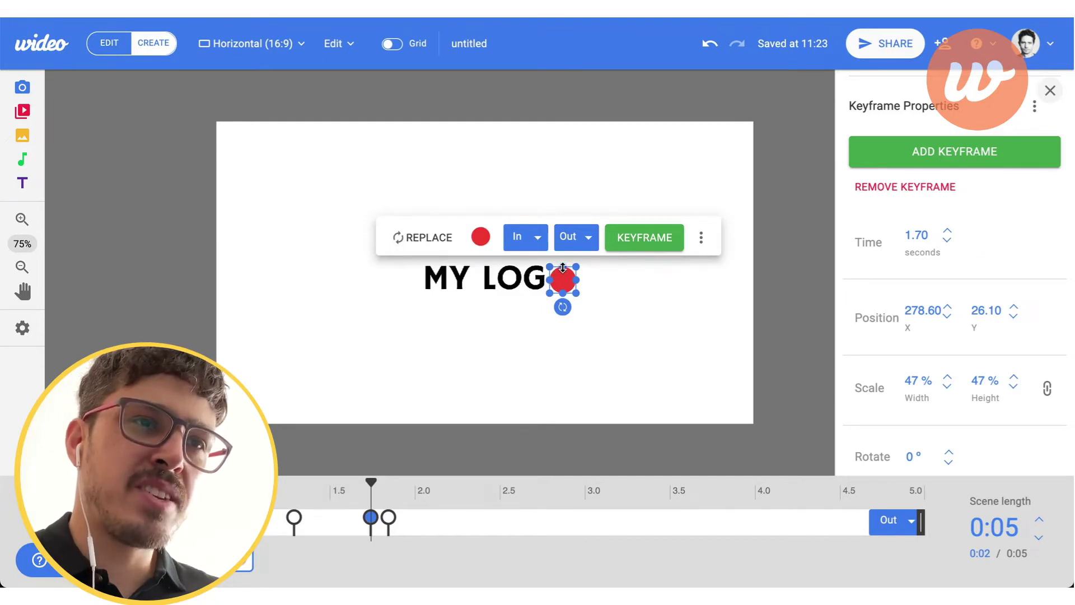
pyautogui.moveTo(563, 268); pyautogui.dragTo(563, 272)
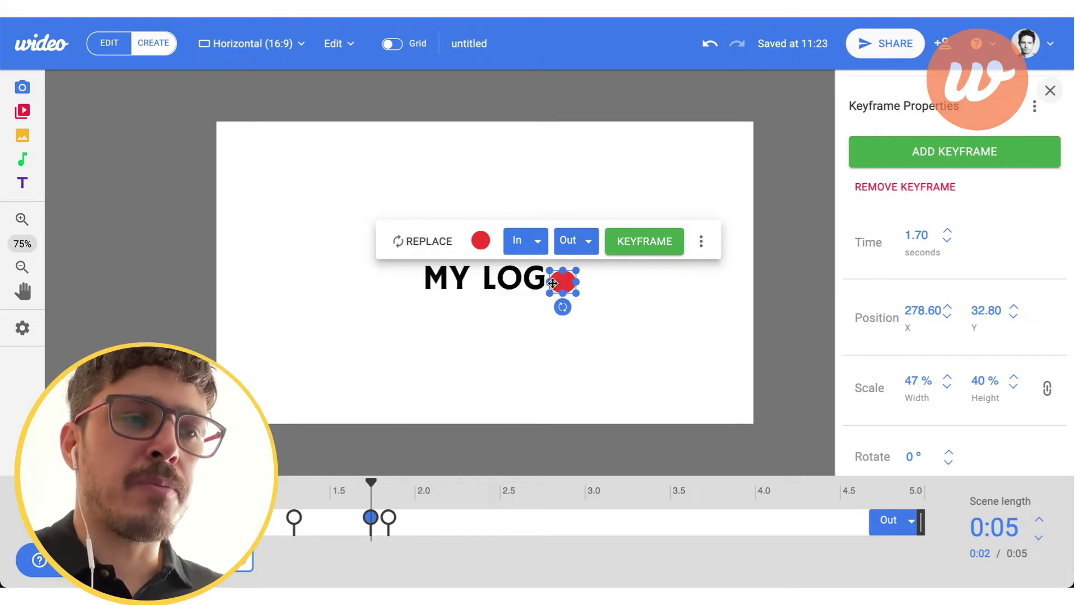
pyautogui.moveTo(371, 485); pyautogui.dragTo(306, 507)
pyautogui.moveTo(300, 506); pyautogui.dragTo(408, 509)
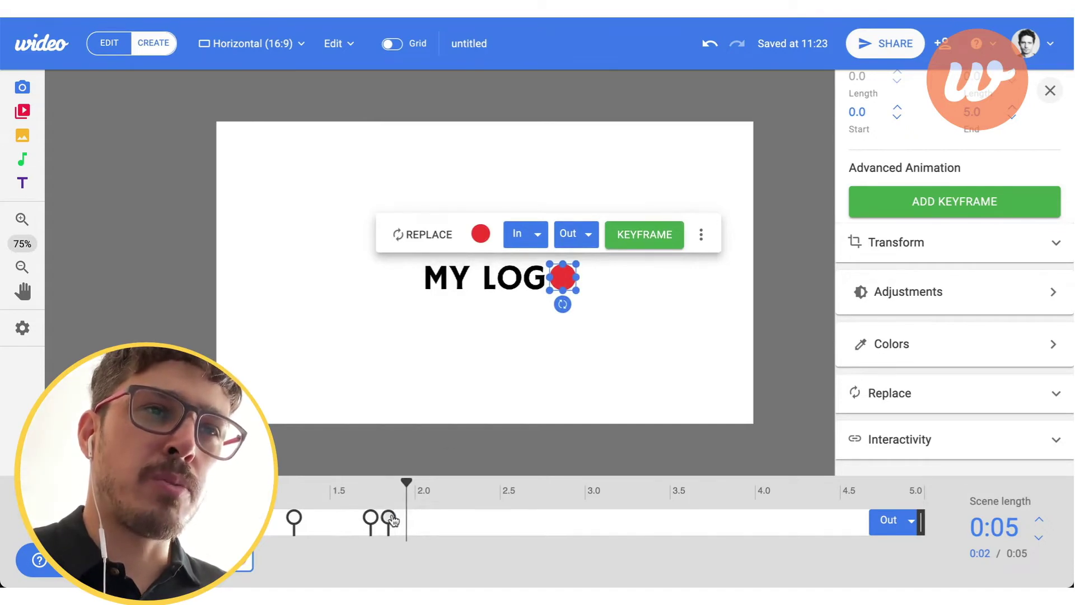
# - Add a circle keyframe at 1.90 seconds, raise the circle at the 1.80-second keyframe to Y -1.90, and check the bounce
pyautogui.click(631, 236)
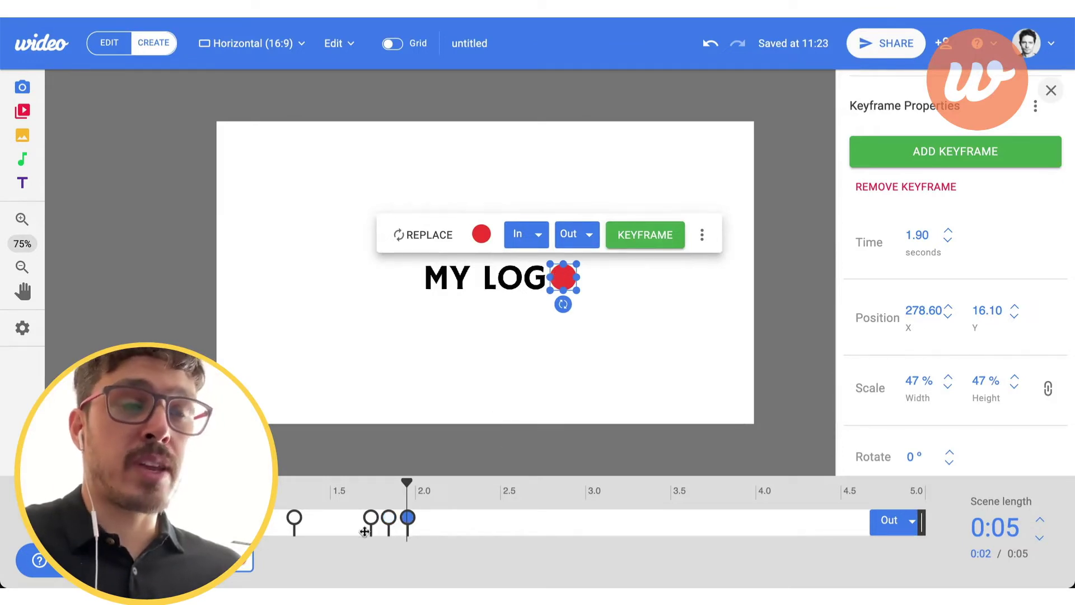
pyautogui.click(391, 522)
pyautogui.moveTo(373, 490); pyautogui.dragTo(398, 521)
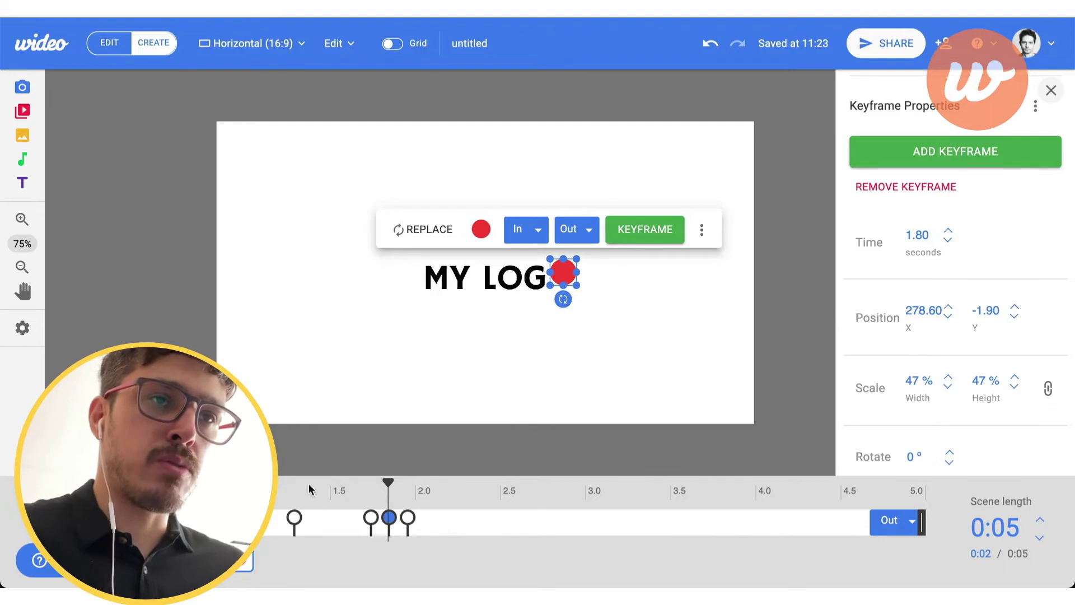
pyautogui.moveTo(304, 491); pyautogui.dragTo(396, 499)
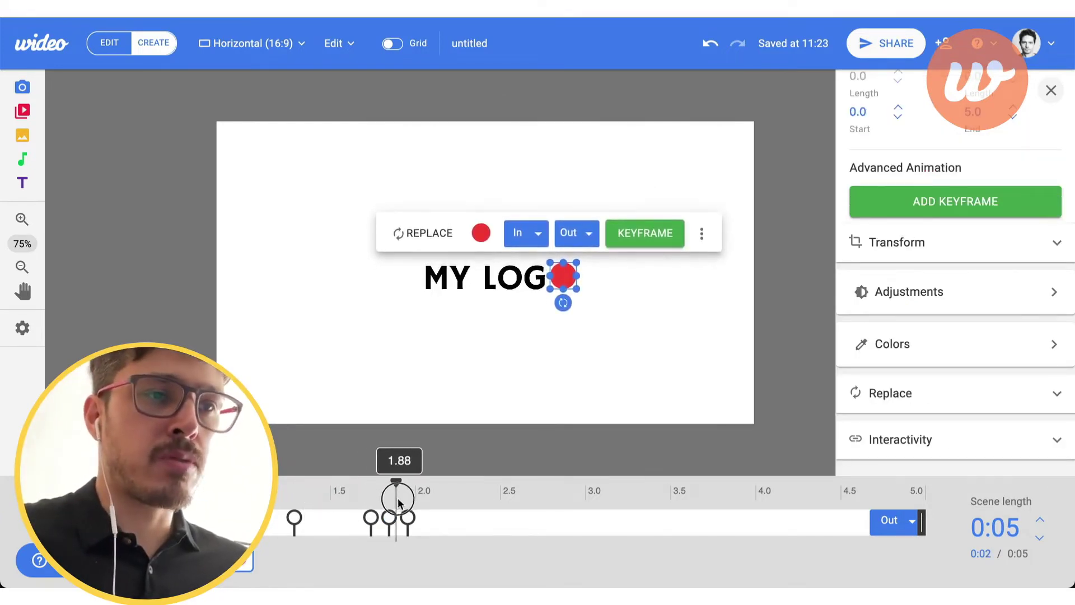
pyautogui.click(403, 491)
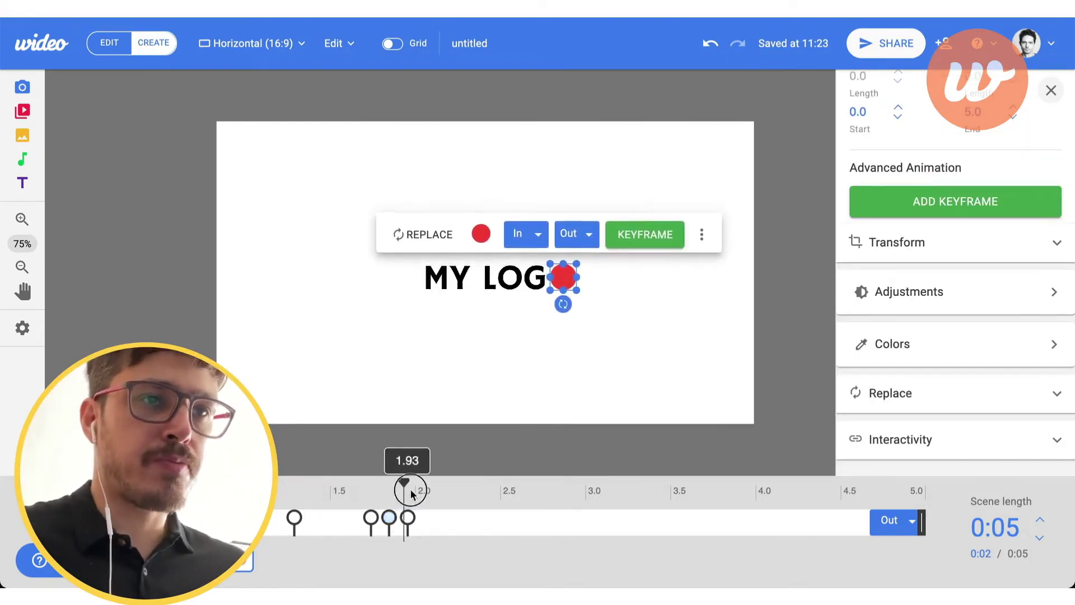
# - Raise the circle at the 1.80-second bounce keyframe to Y -13.90 and preview the animation
pyautogui.click(391, 520)
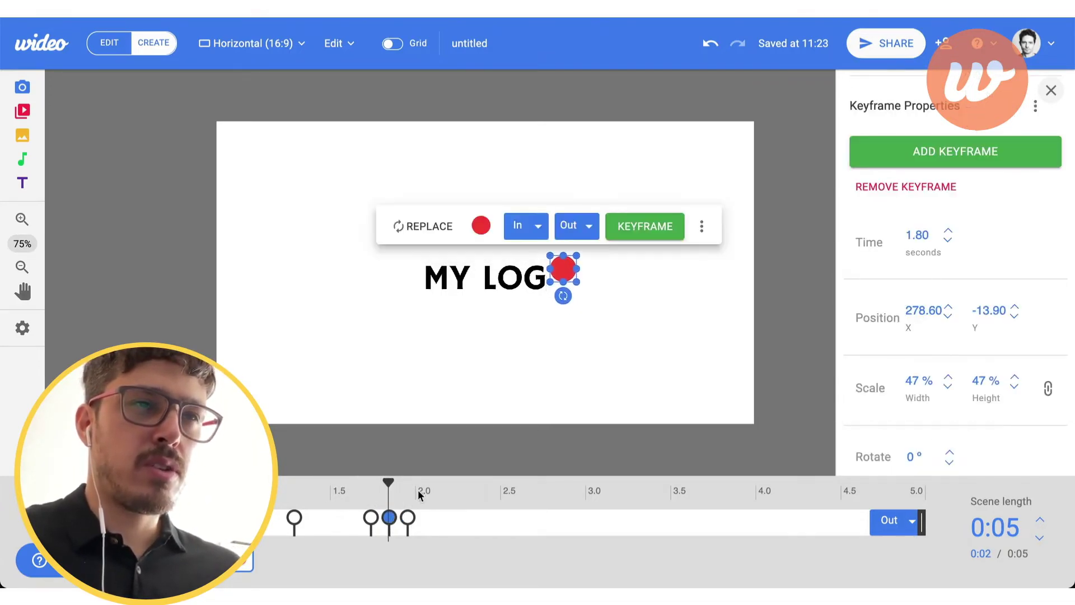
pyautogui.moveTo(364, 491)
pyautogui.mouseDown()
pyautogui.moveTo(353, 491)
pyautogui.moveTo(384, 491)
pyautogui.moveTo(351, 495)
pyautogui.mouseUp()
pyautogui.click(295, 487)
pyautogui.click(294, 486)
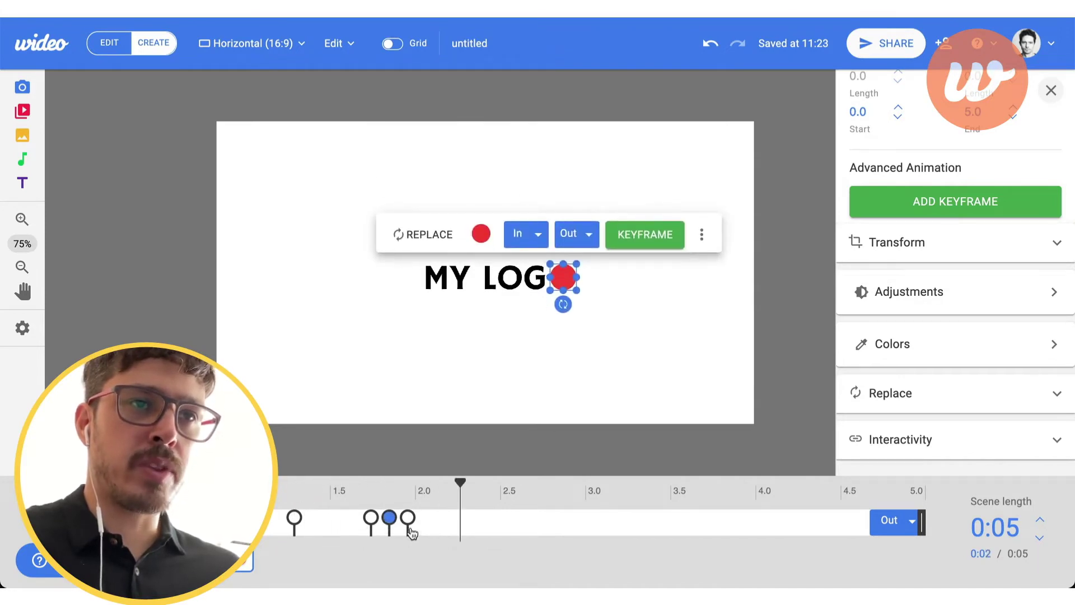
# - Delay the circle's last keyframe to 2.02 seconds to slow the bounce's landing, and preview the result
pyautogui.click(389, 518)
pyautogui.moveTo(408, 523); pyautogui.dragTo(420, 518)
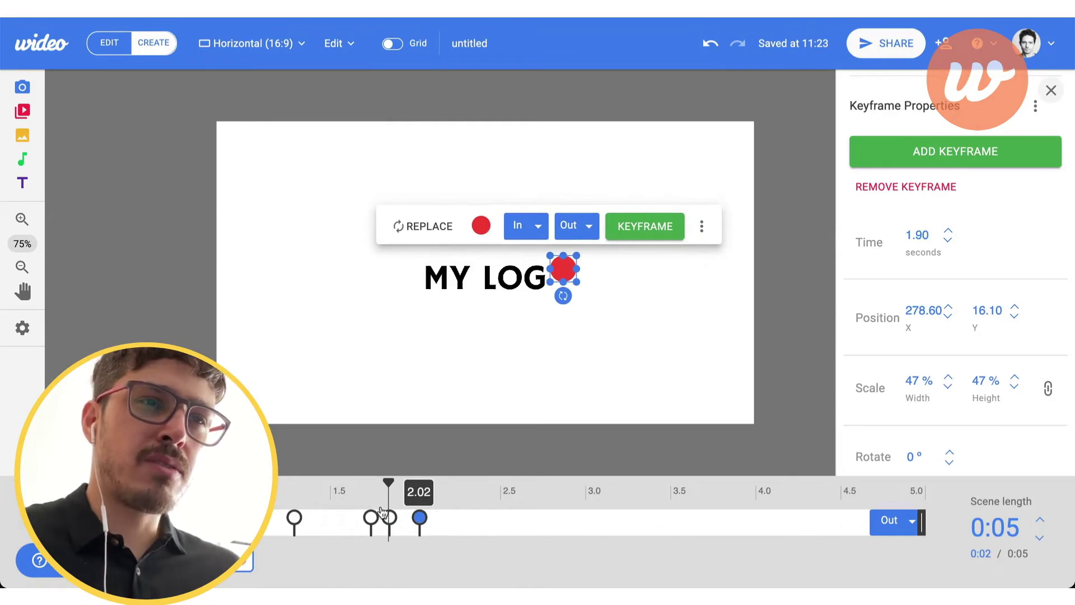
pyautogui.click(383, 510)
pyautogui.click(290, 482)
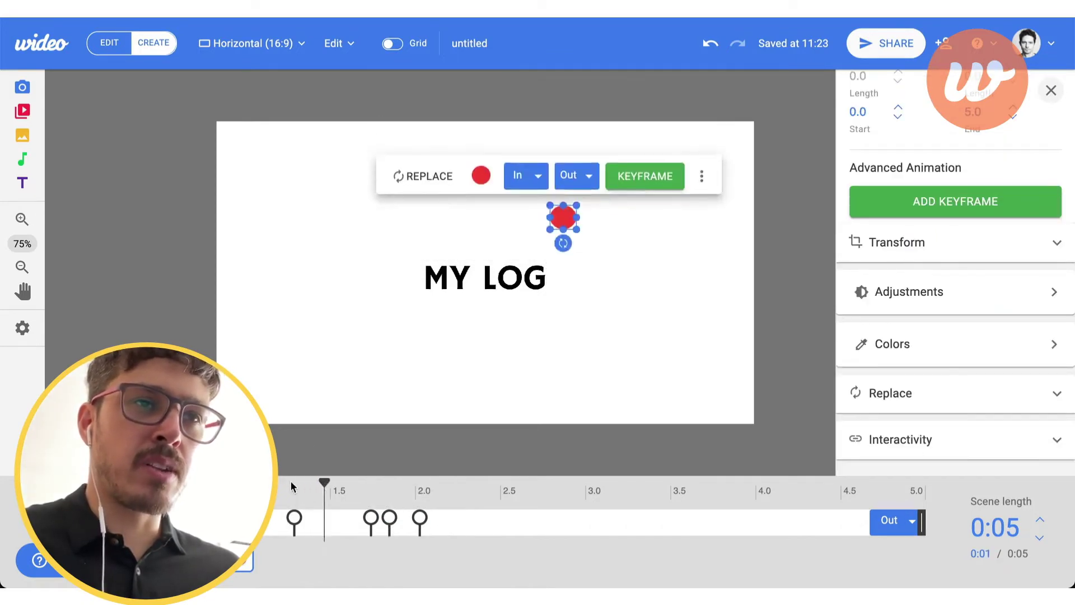
pyautogui.click(320, 490)
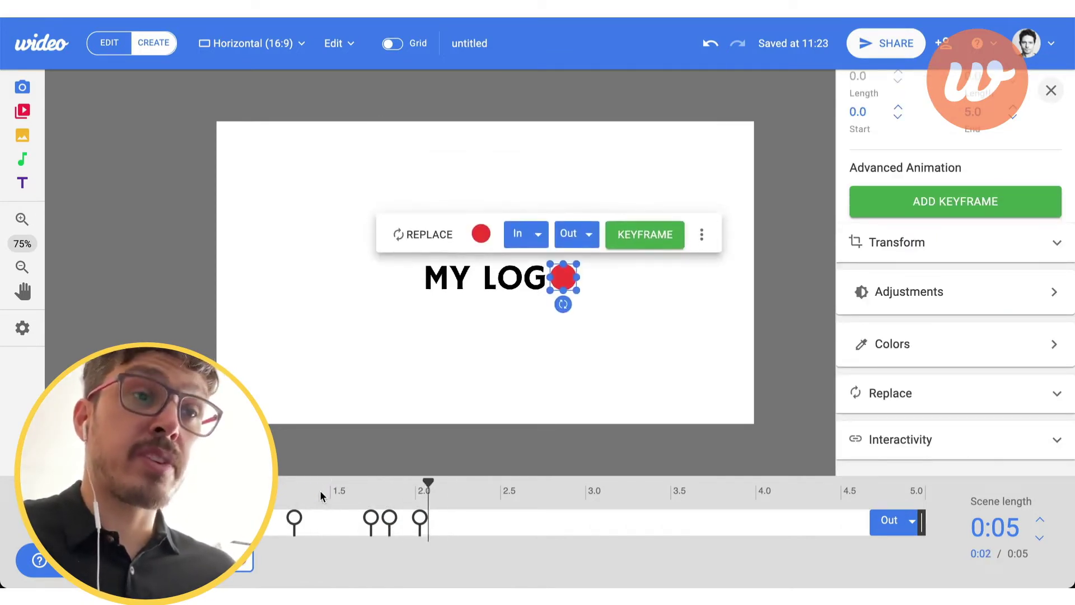
# - Raise the circle at the 1.80-second keyframe to Y -16.90, move the squash keyframe slightly earlier, and preview
pyautogui.click(389, 518)
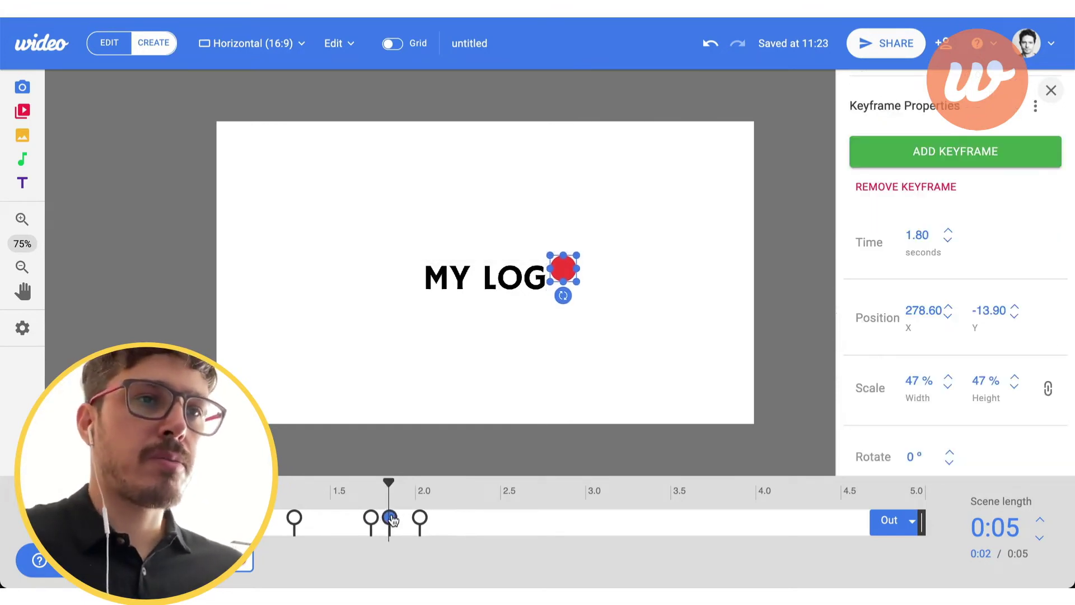
pyautogui.moveTo(365, 527); pyautogui.dragTo(352, 525)
pyautogui.click(290, 488)
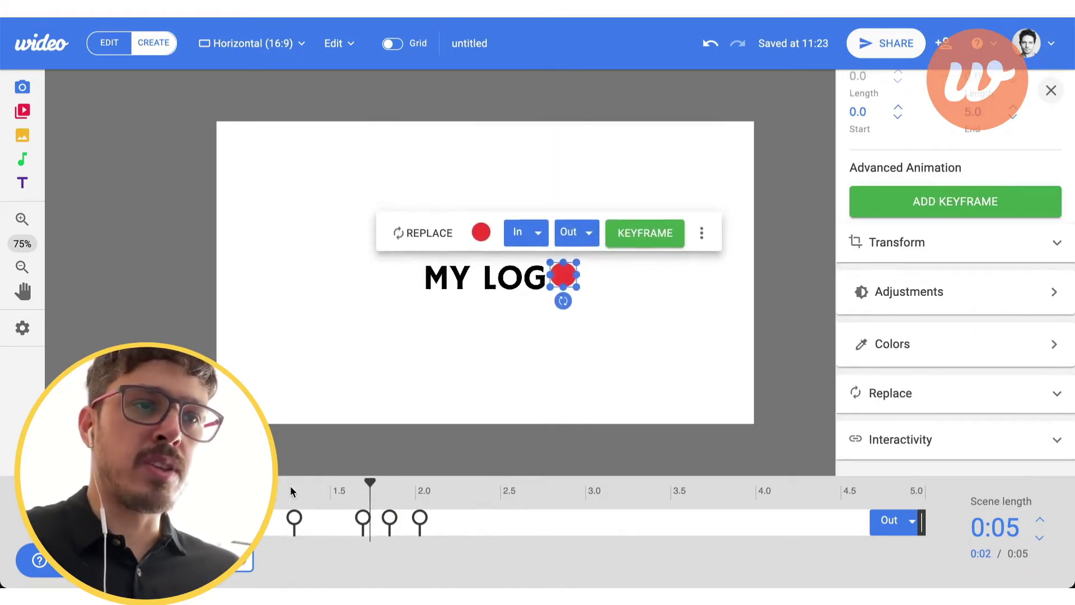
pyautogui.click(422, 420)
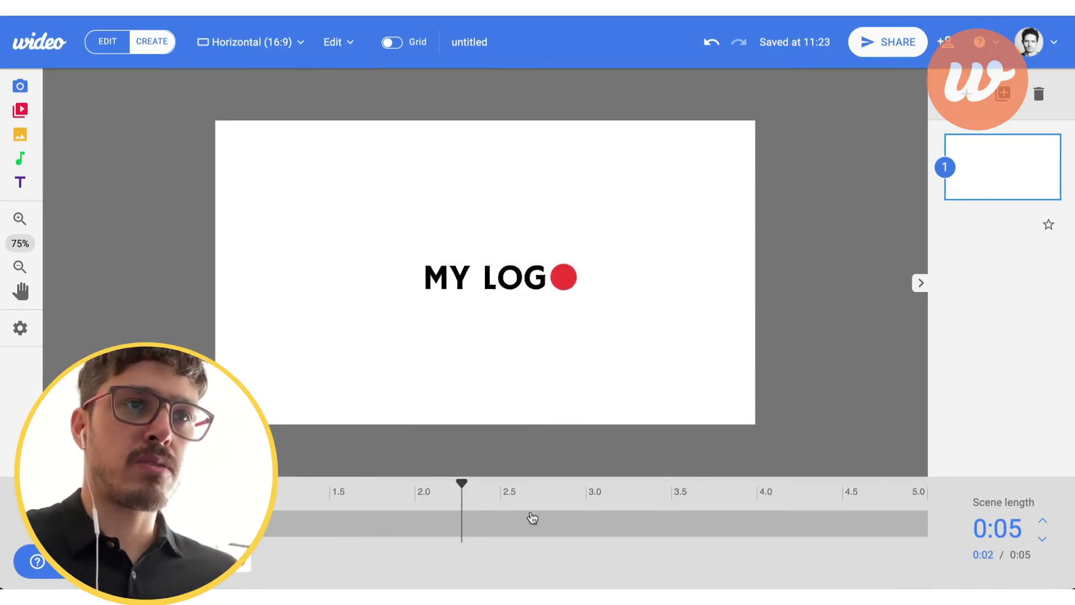
# - Check the circle's starting keyframe above the canvas and replay the drop and bounce to judge the timing
pyautogui.click(566, 281)
pyautogui.moveTo(371, 498); pyautogui.dragTo(339, 502)
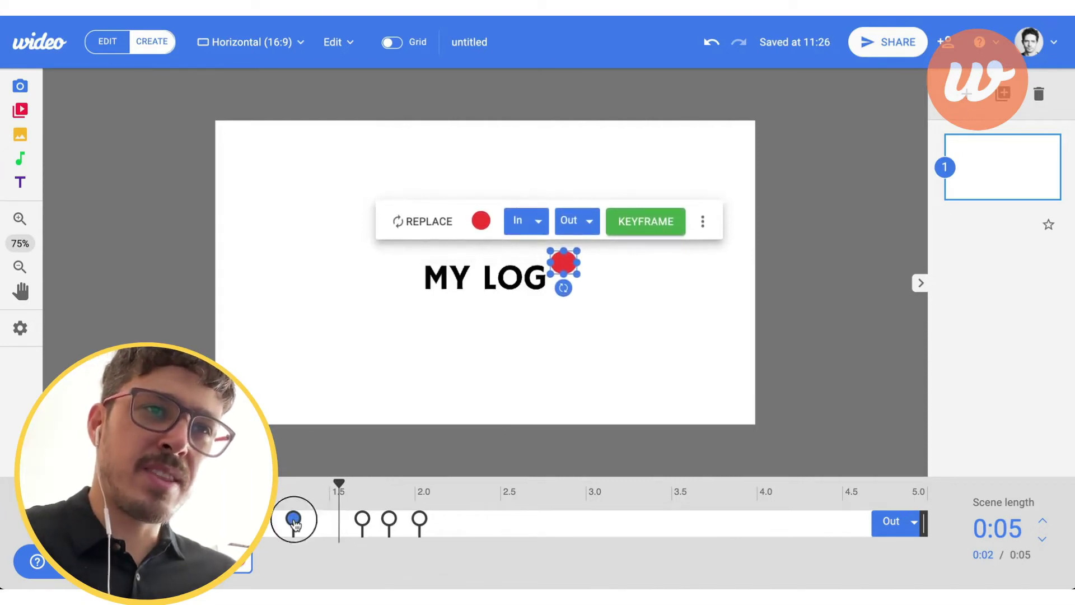
pyautogui.click(295, 520)
pyautogui.moveTo(551, 99); pyautogui.dragTo(554, 99)
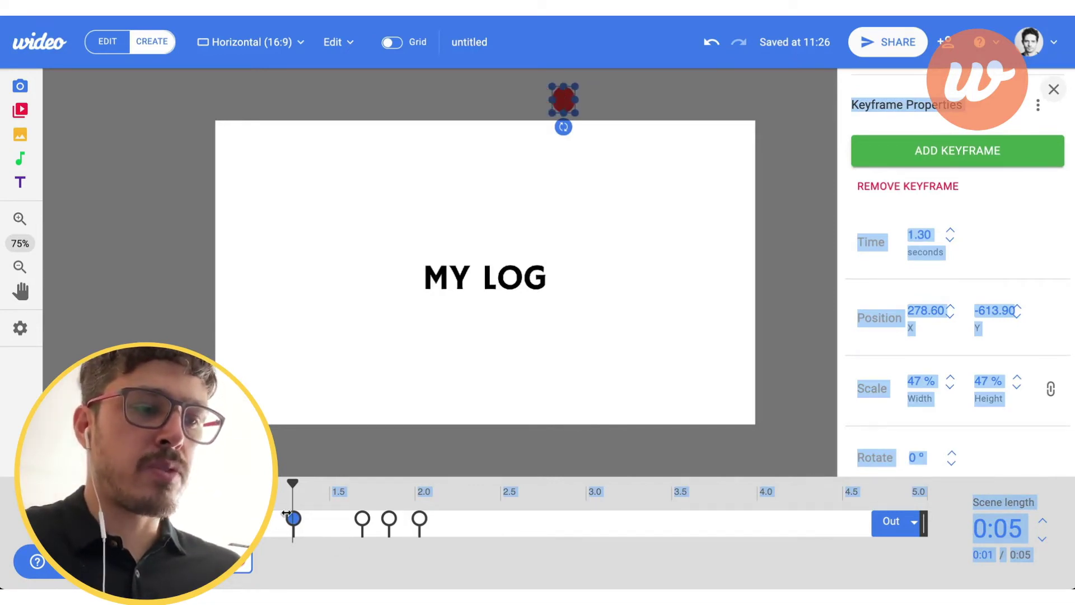
pyautogui.click(327, 463)
pyautogui.press('space')
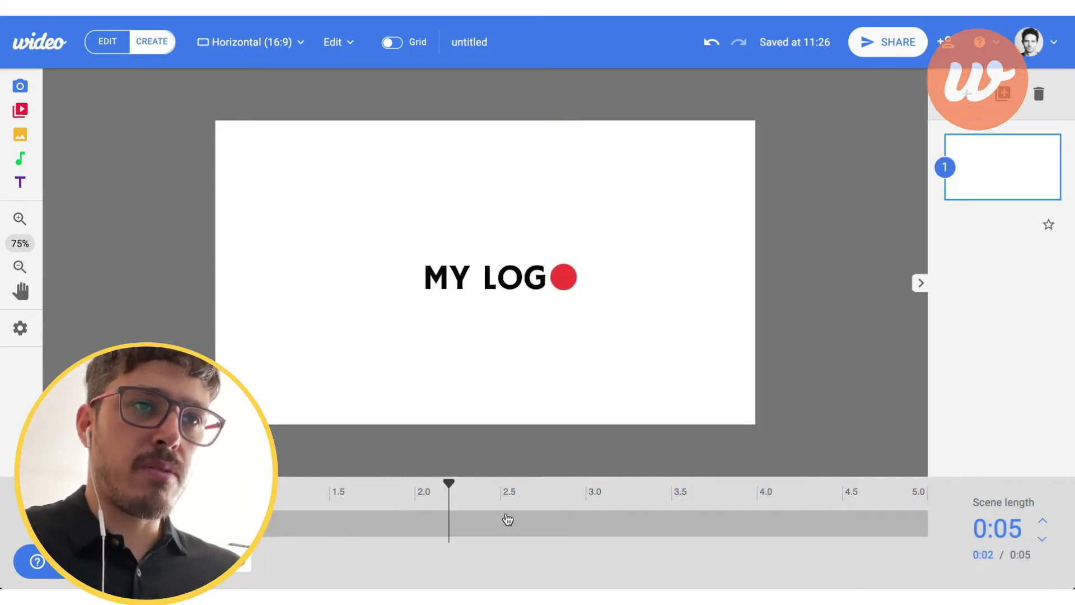
pyautogui.click(575, 267)
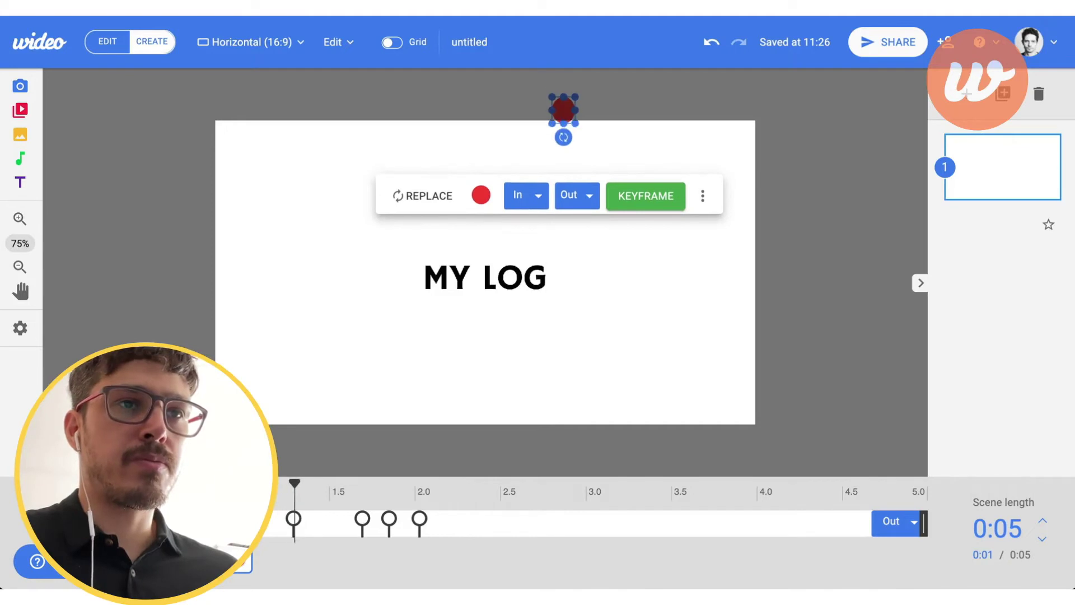
pyautogui.press('space')
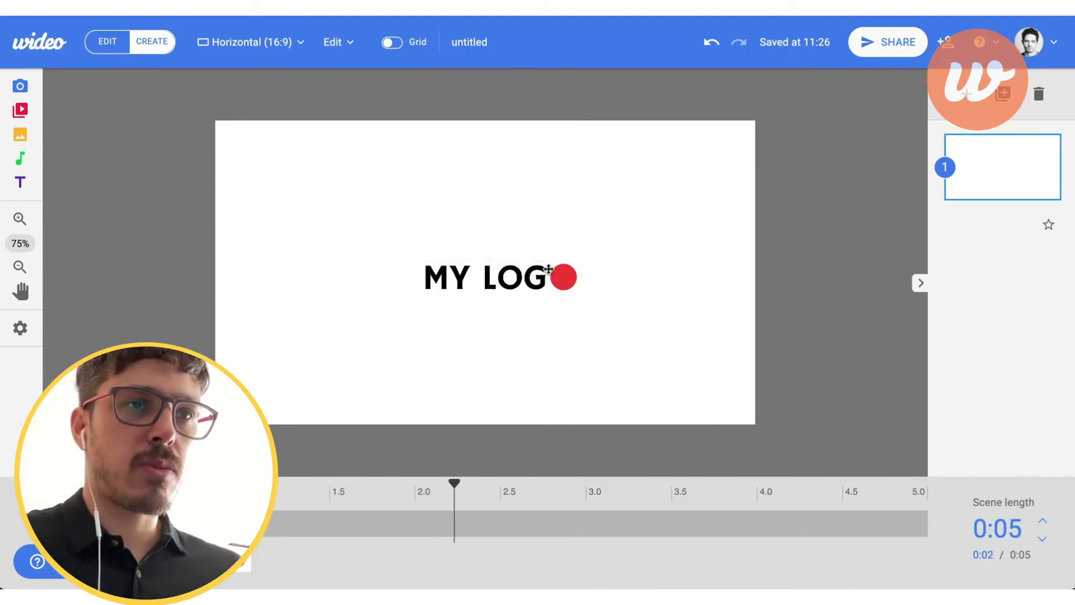
pyautogui.click(314, 502)
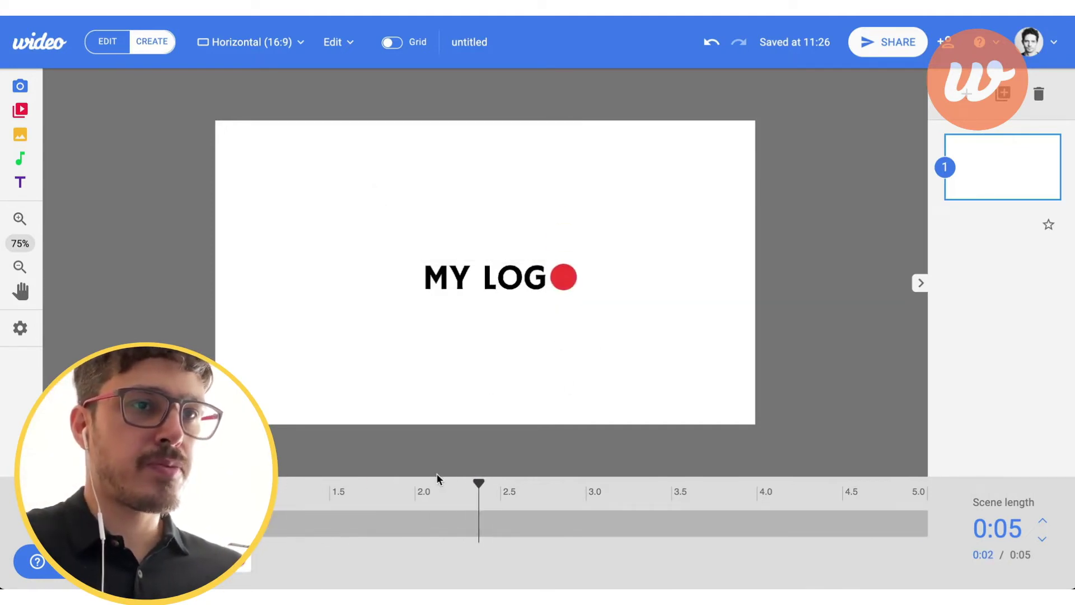
pyautogui.click(317, 492)
pyautogui.moveTo(311, 493); pyautogui.dragTo(347, 521)
# - Move the circle's last keyframe to 2.05 seconds and its bounce keyframe to 1.86 seconds, and preview the timing
pyautogui.click(562, 279)
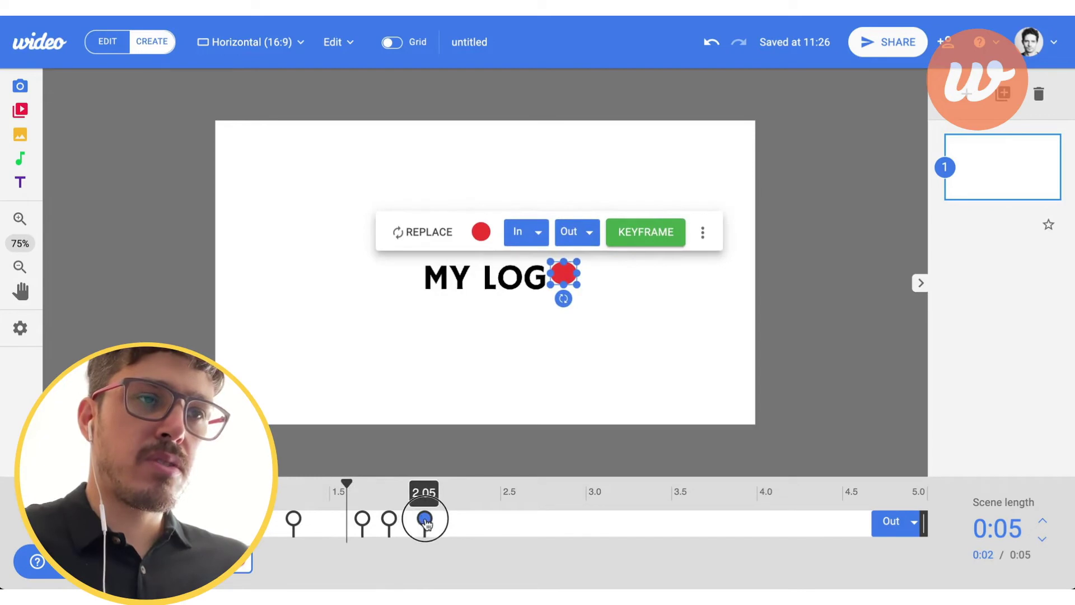
pyautogui.click(423, 520)
pyautogui.click(390, 520)
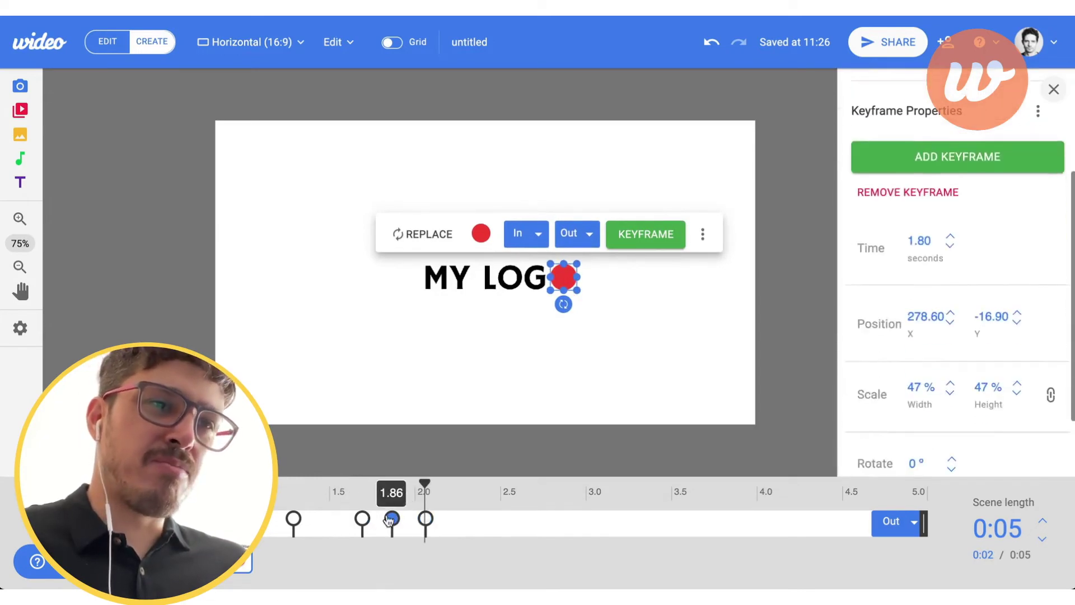
pyautogui.click(347, 487)
pyautogui.click(355, 490)
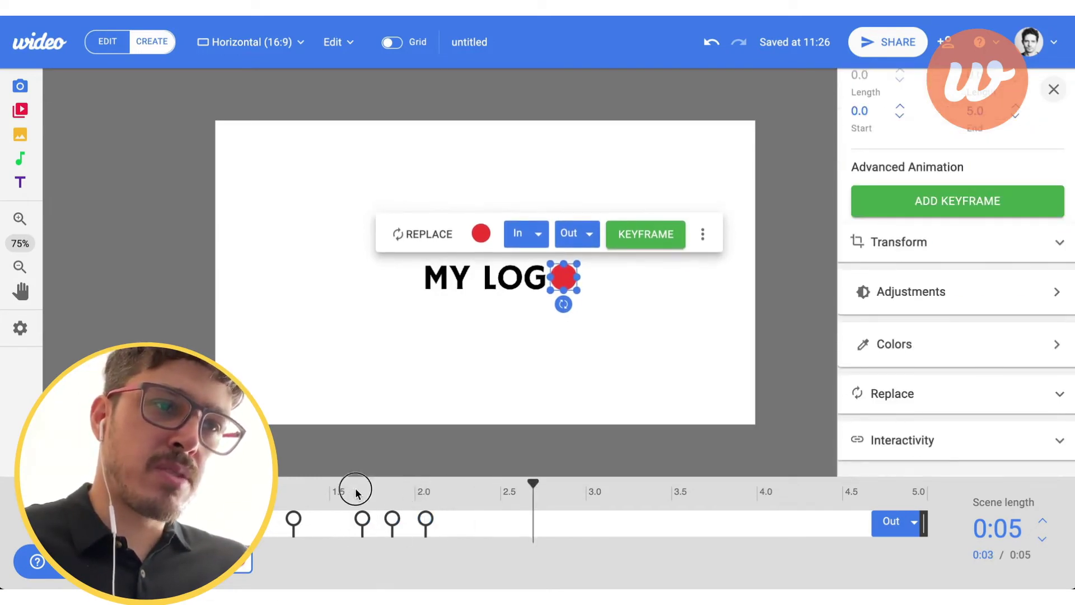
# - Try a higher bounce by raising the circle at the bounce keyframe to Y -66.90, and play it back
pyautogui.click(393, 518)
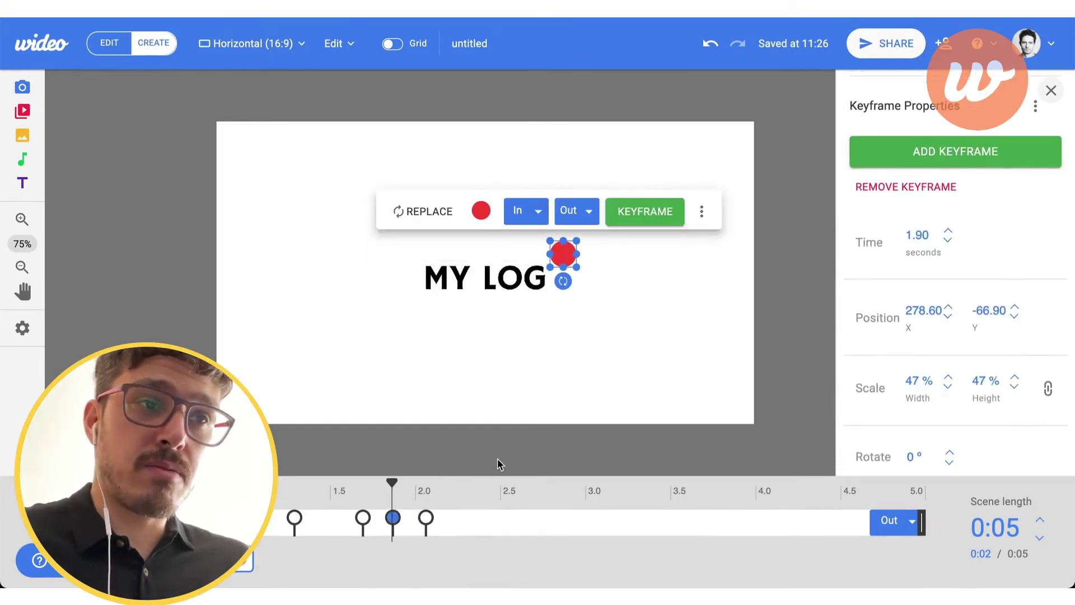
pyautogui.click(496, 448)
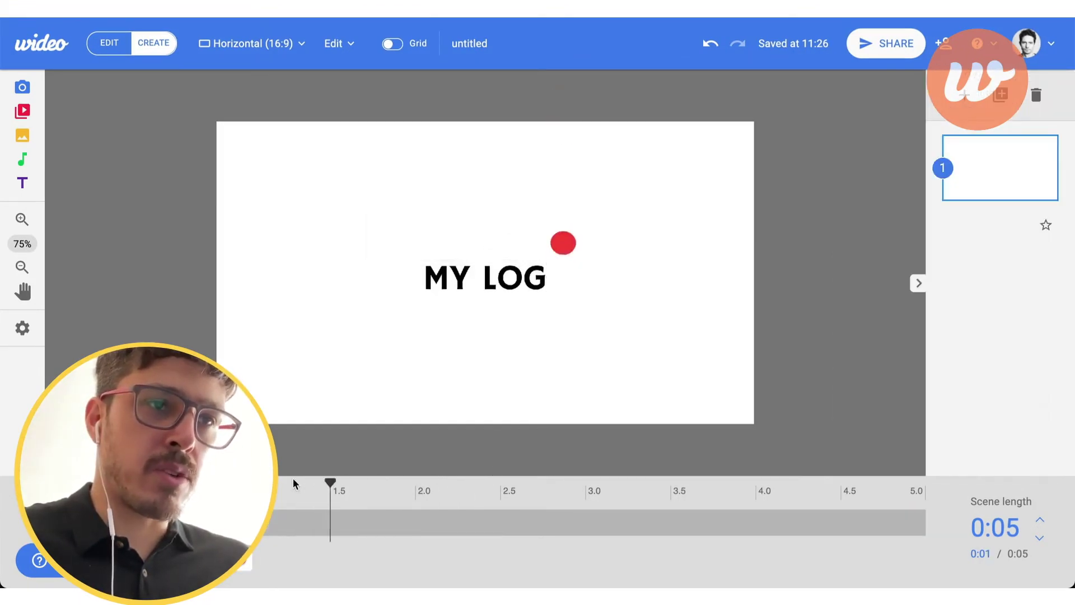
# - Lower the circle at the bounce keyframe to just above its resting place beside the G, and replay the animation
pyautogui.click(561, 280)
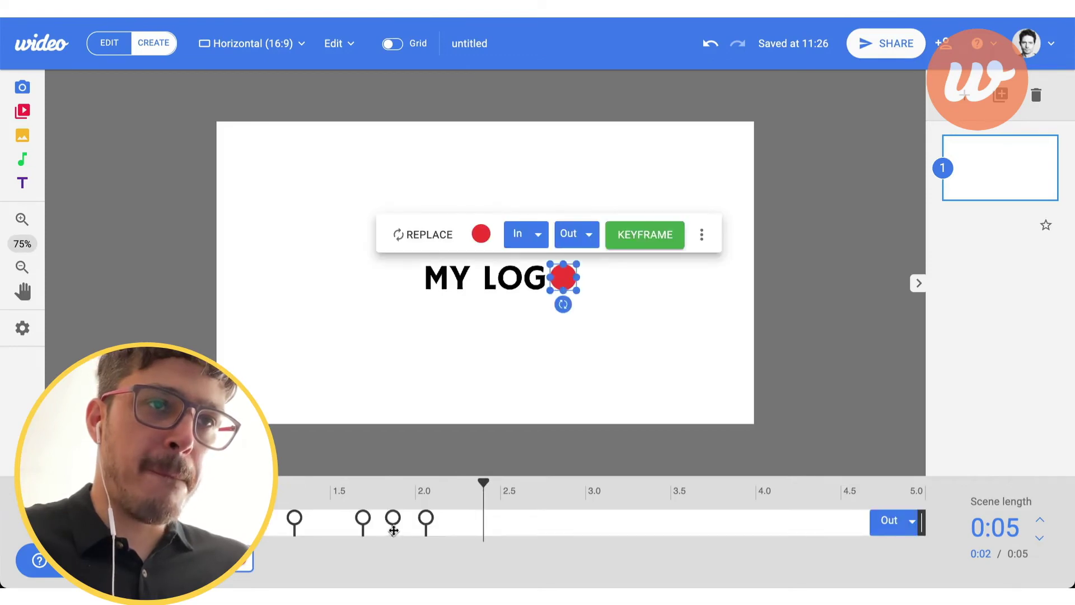
pyautogui.click(393, 518)
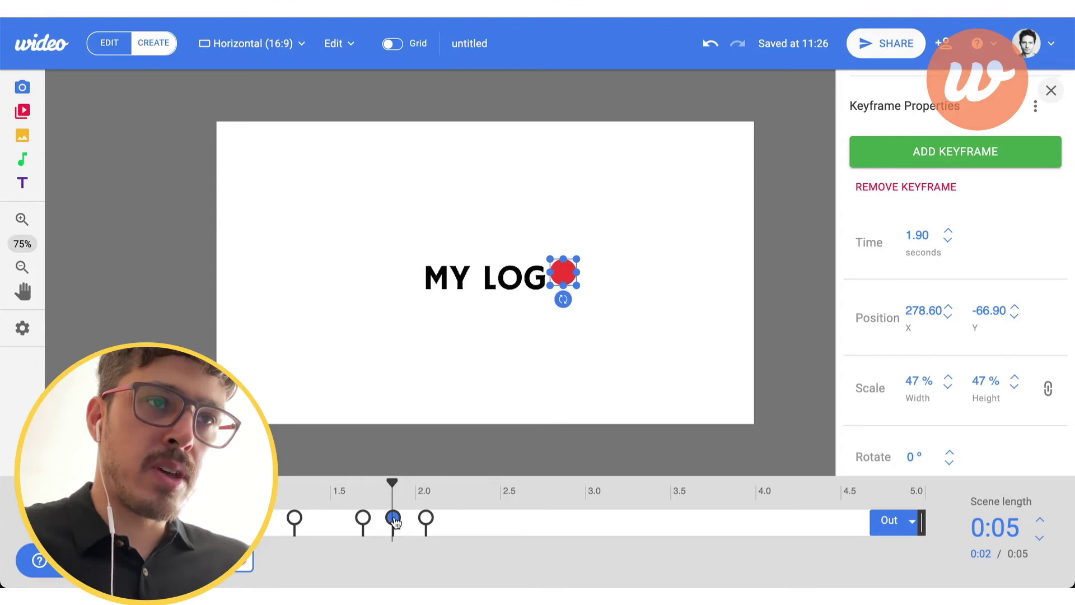
pyautogui.click(343, 489)
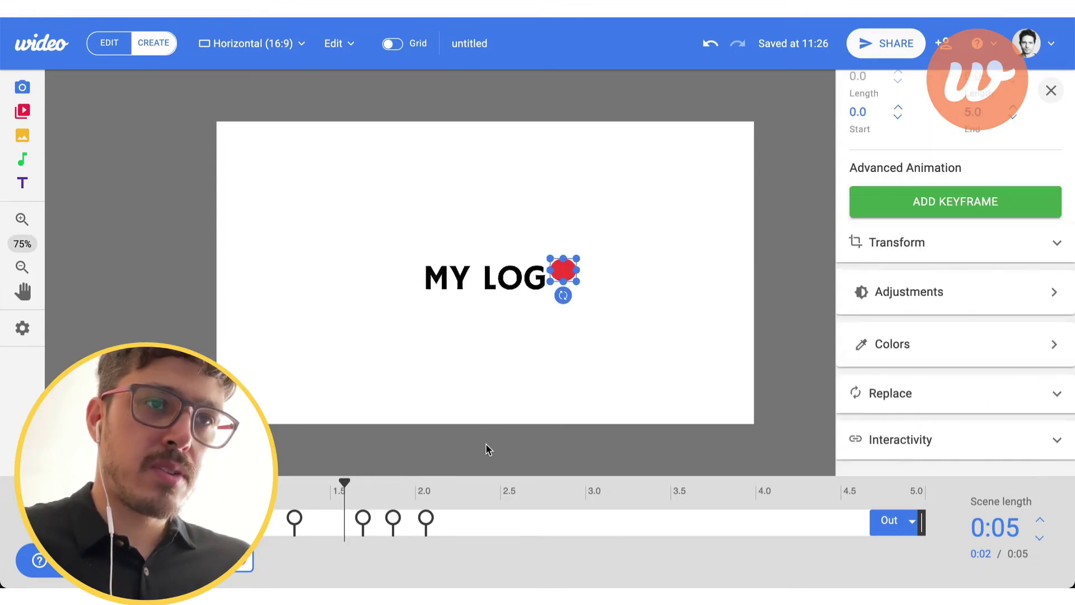
pyautogui.click(486, 447)
pyautogui.click(296, 499)
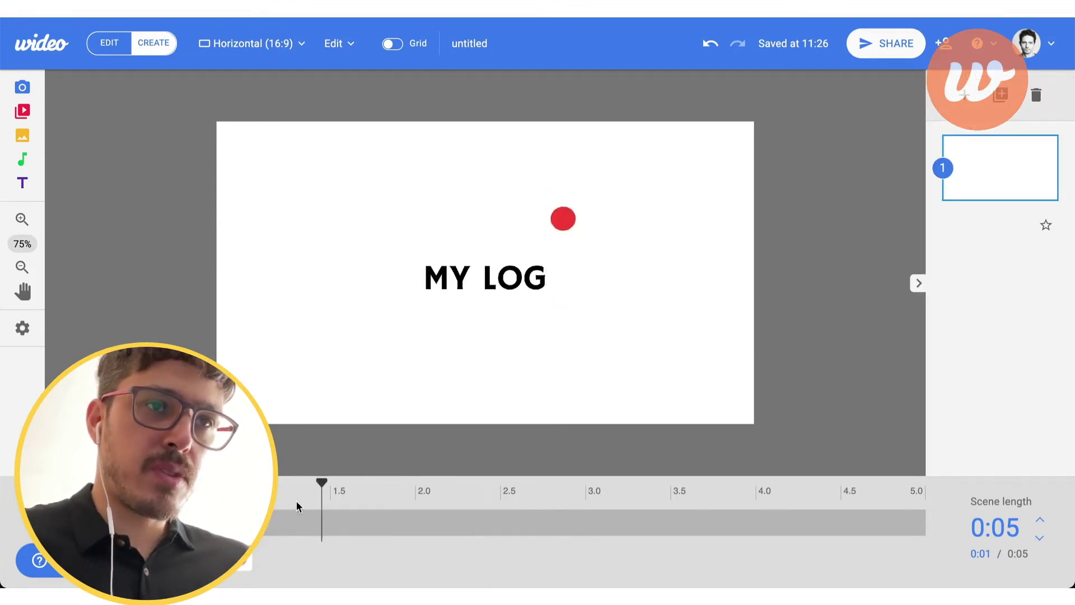
# - Try a new resting keyframe for the red circle after its last one, moved to 2.29 seconds
pyautogui.click(562, 277)
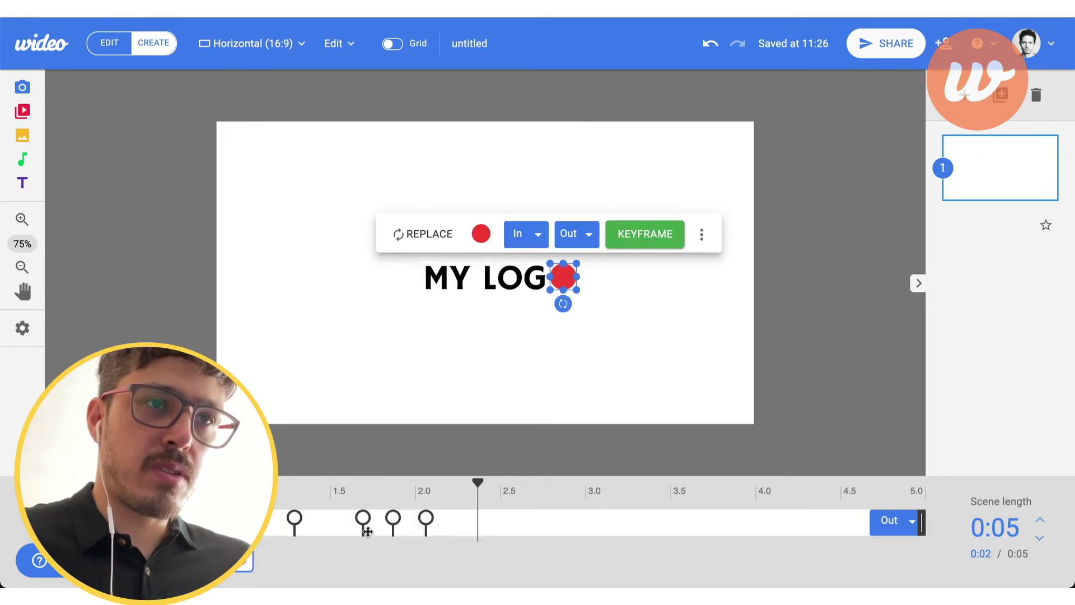
pyautogui.click(424, 492)
pyautogui.moveTo(426, 496); pyautogui.dragTo(446, 488)
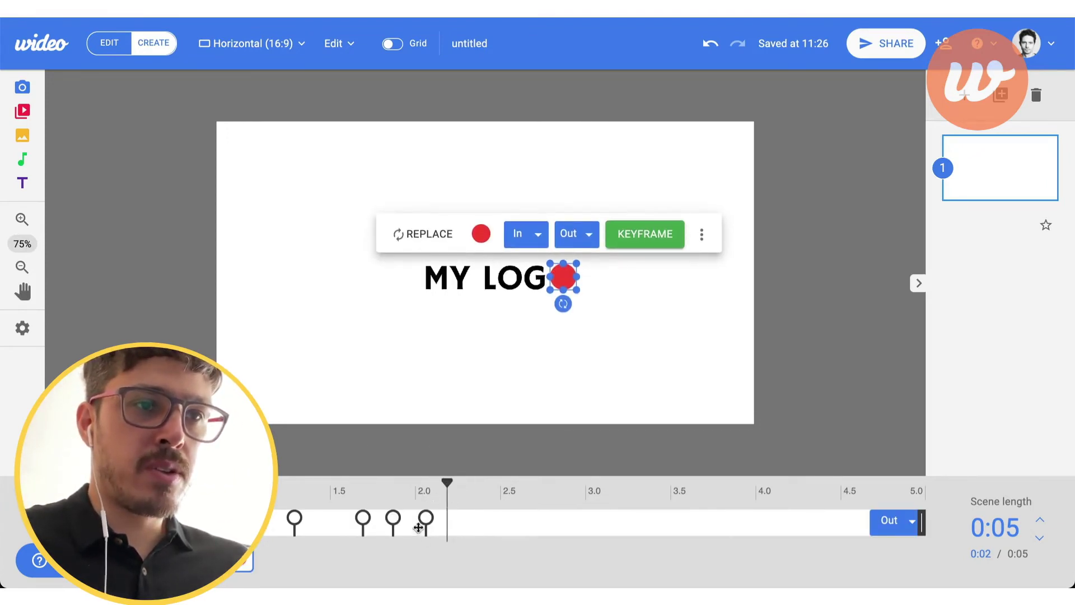
pyautogui.click(626, 246)
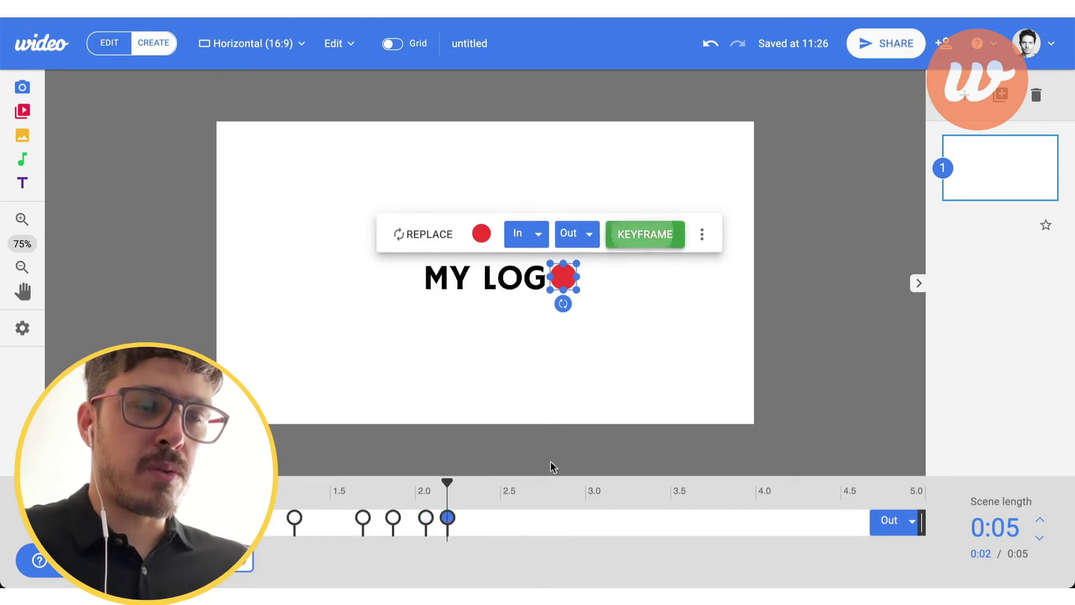
pyautogui.moveTo(448, 521); pyautogui.dragTo(466, 518)
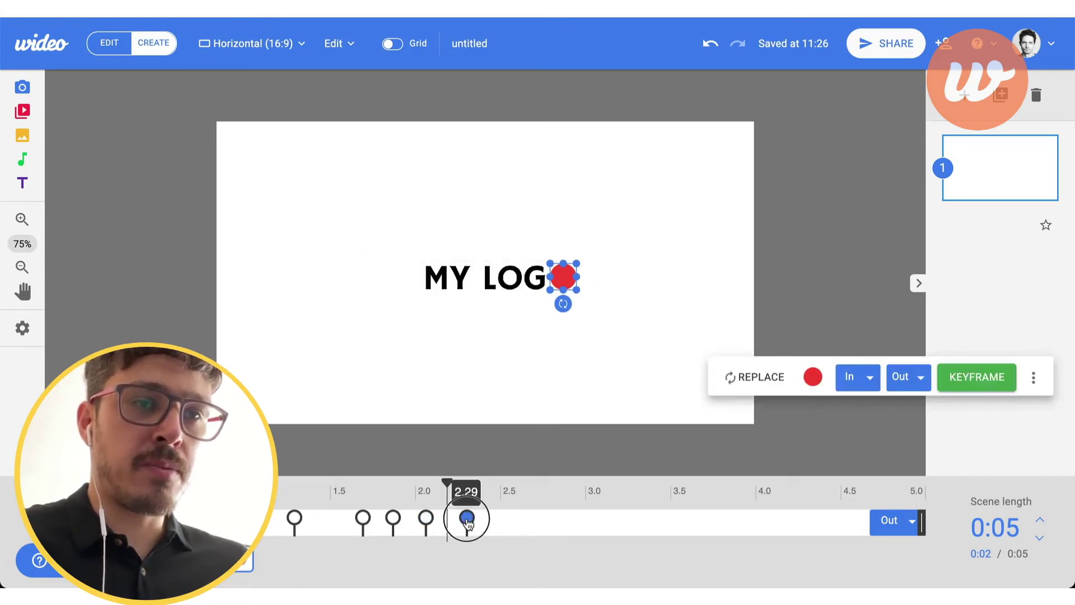
# - Try a second small bounce by lowering the circle slightly at the 2.10-second keyframe and adding a raised keyframe at 2.20 seconds, Y 4.90
pyautogui.click(423, 488)
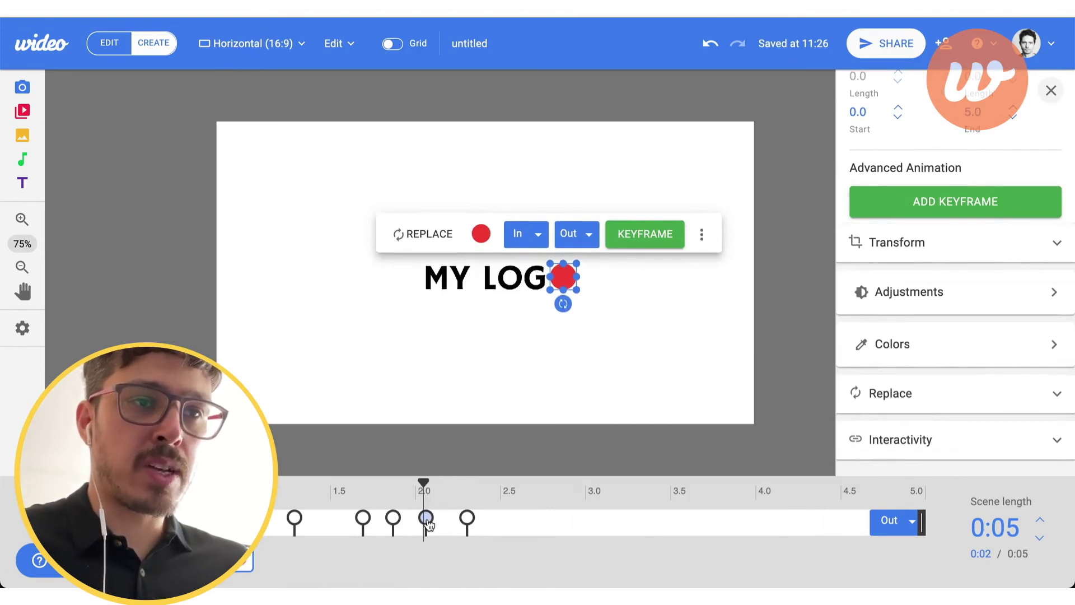
pyautogui.click(426, 520)
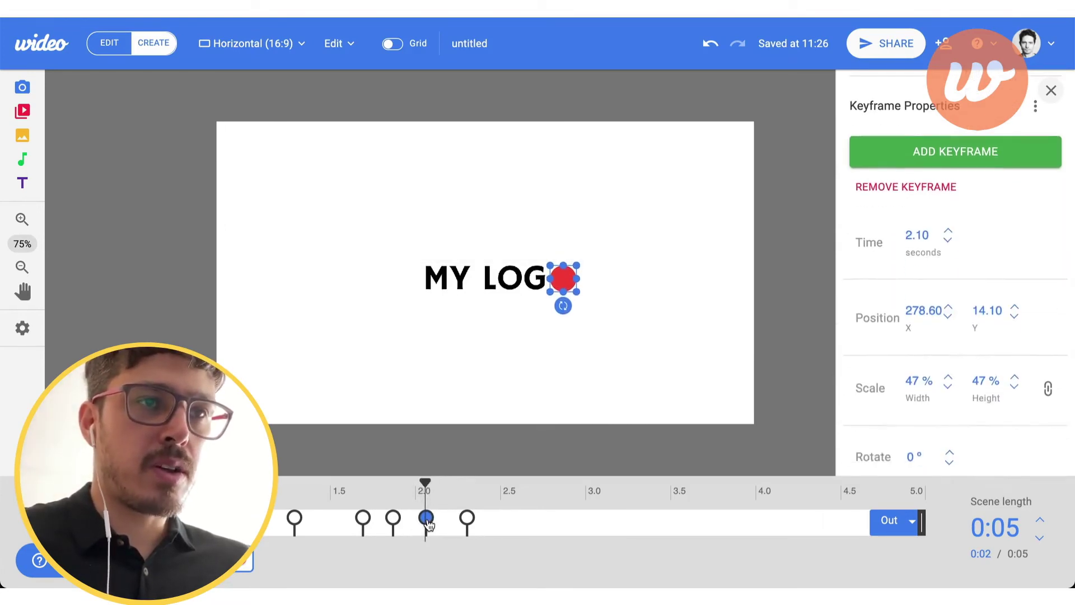
pyautogui.moveTo(421, 491); pyautogui.dragTo(445, 497)
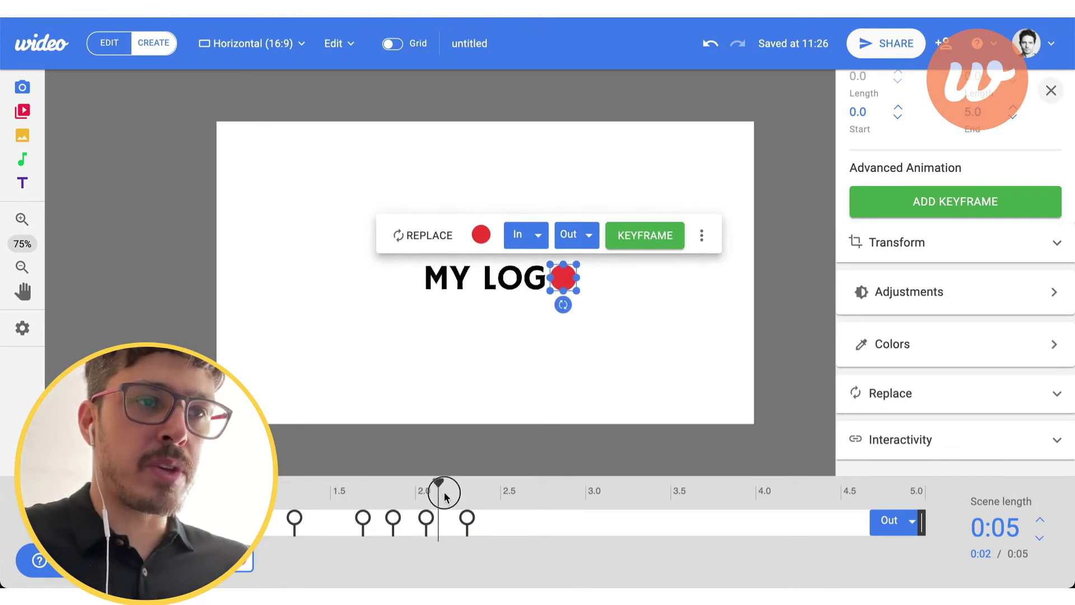
pyautogui.click(651, 244)
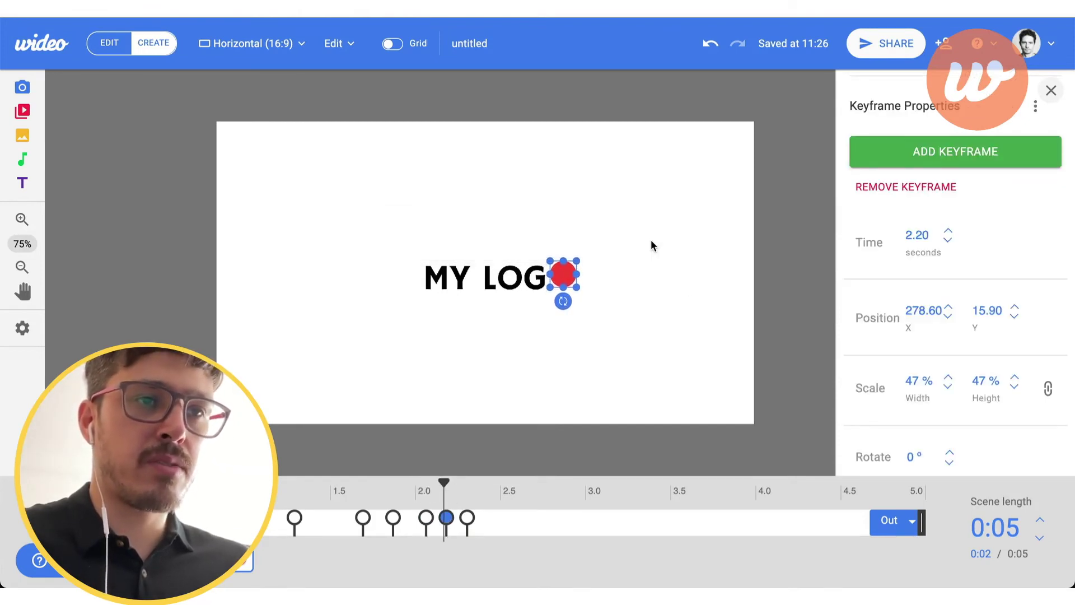
# - Try later timing for the second bounce, moving its raised keyframe to about 2.21 seconds and the last keyframe slightly later, and preview it
pyautogui.moveTo(390, 498); pyautogui.dragTo(456, 497)
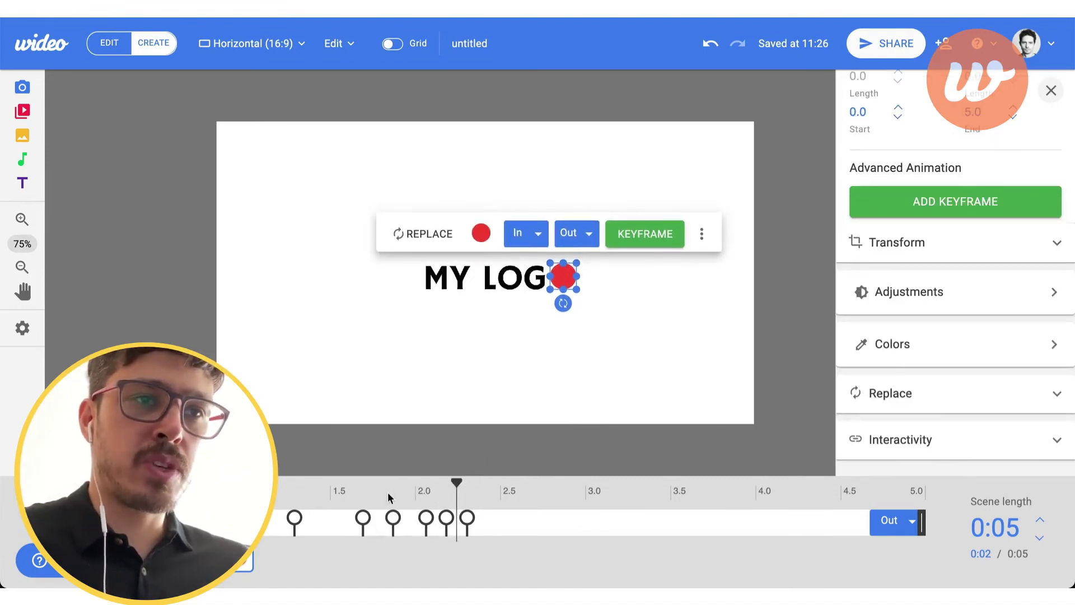
pyautogui.moveTo(467, 520); pyautogui.dragTo(473, 521)
pyautogui.click(447, 519)
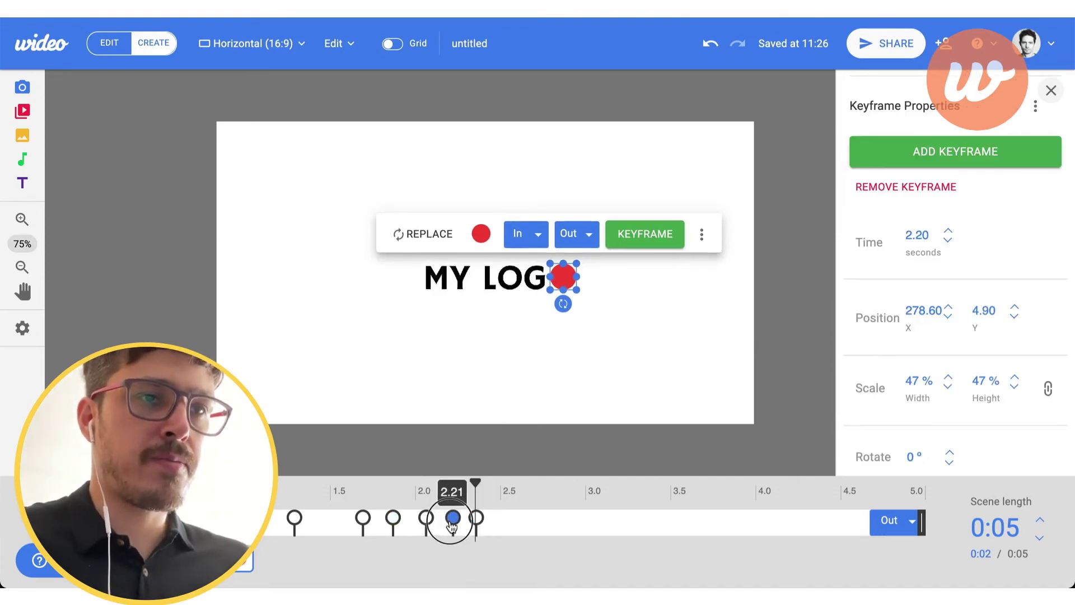
pyautogui.click(401, 433)
pyautogui.click(355, 481)
pyautogui.moveTo(360, 485); pyautogui.dragTo(339, 492)
pyautogui.click(284, 491)
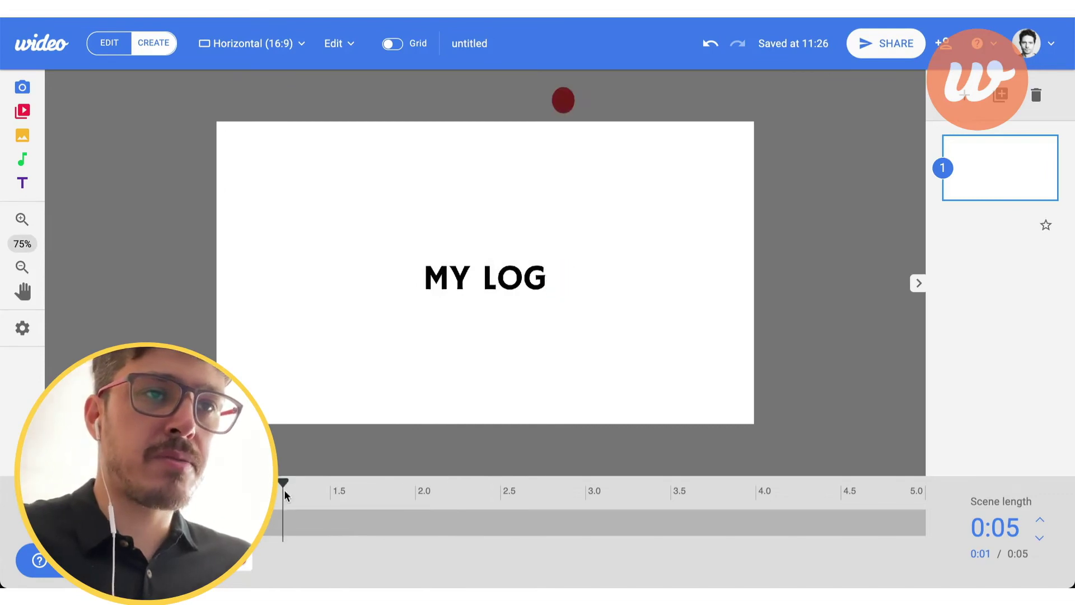
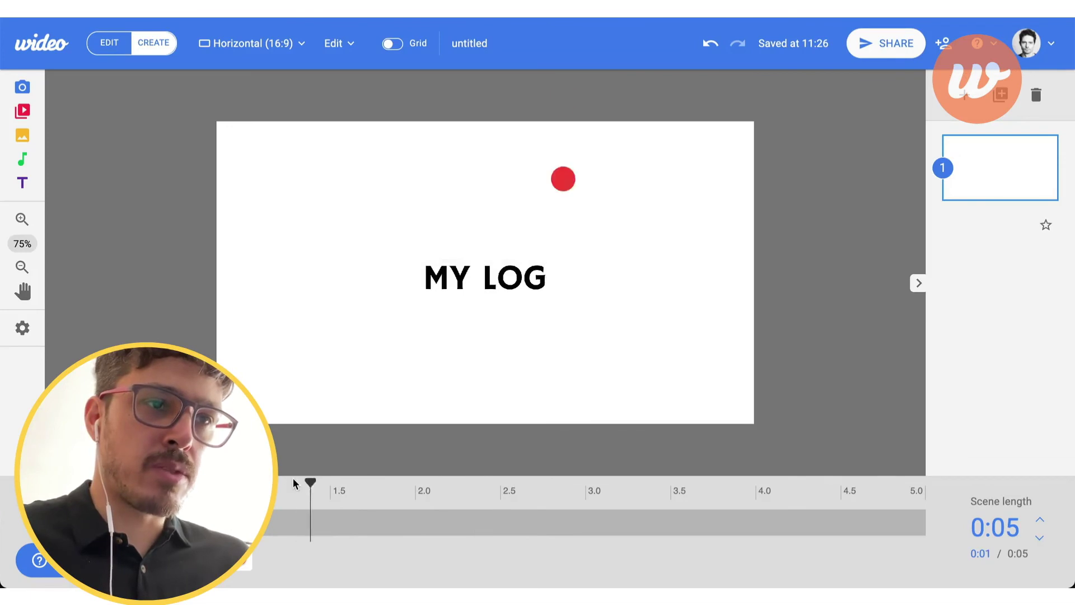
# - Lower the circle at the 1.90-second bounce keyframe to just above its resting place beside the G, and replay the animation
pyautogui.click(560, 281)
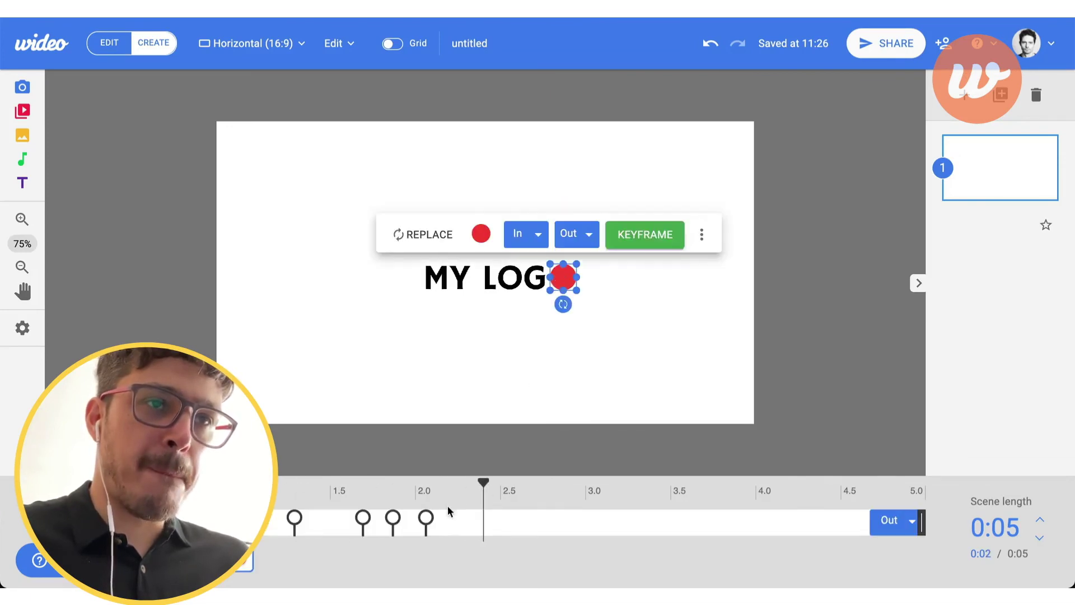
pyautogui.click(392, 518)
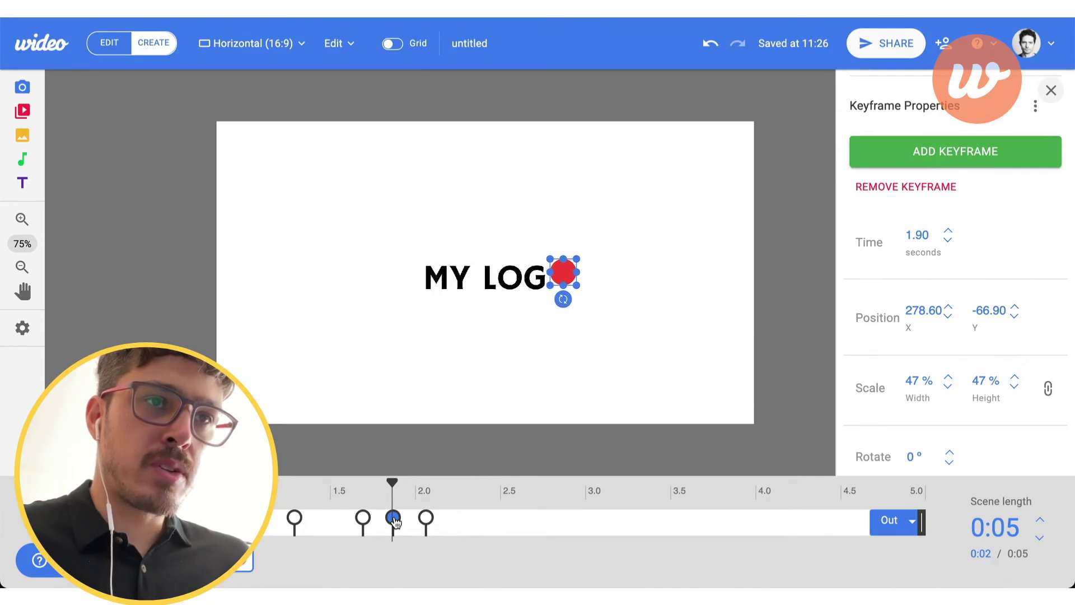
pyautogui.click(345, 491)
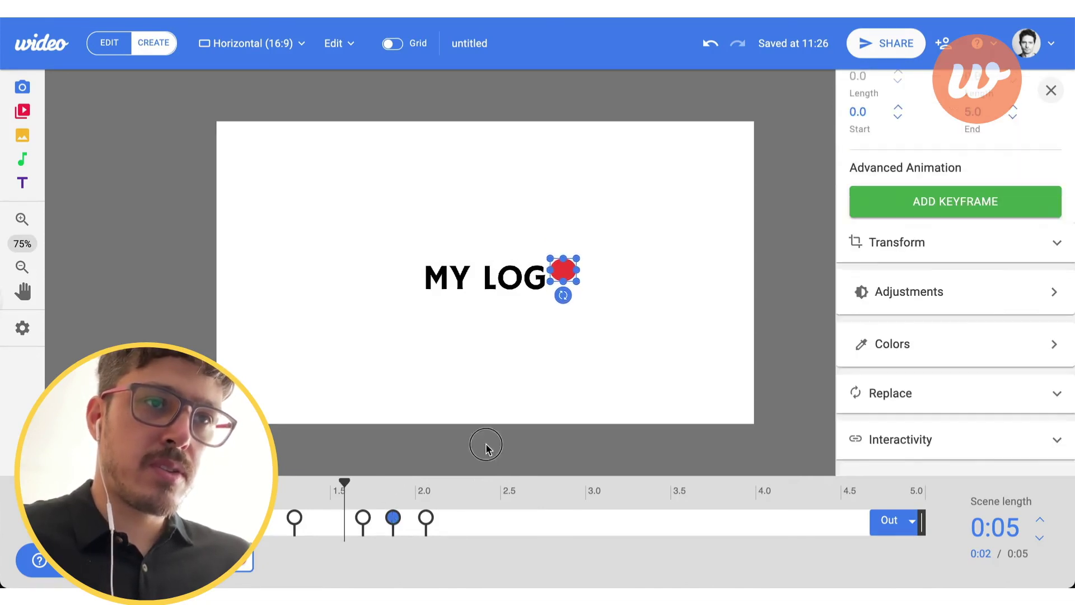
pyautogui.click(485, 445)
pyautogui.click(296, 502)
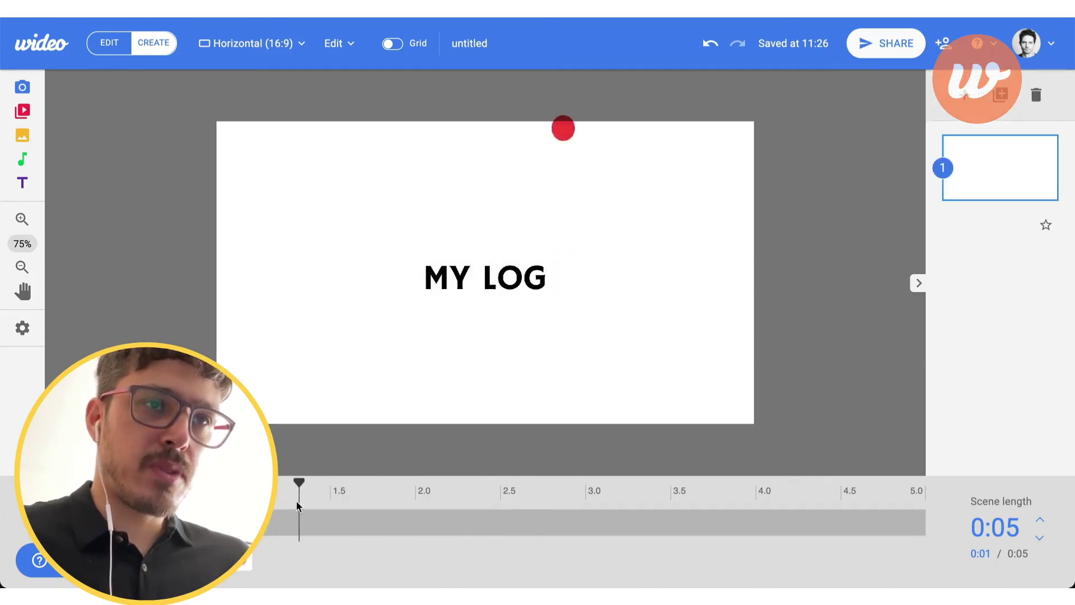
# - Add a keyframe with the circle at rest after its last keyframe and move it to about 2.3 seconds
pyautogui.click(559, 272)
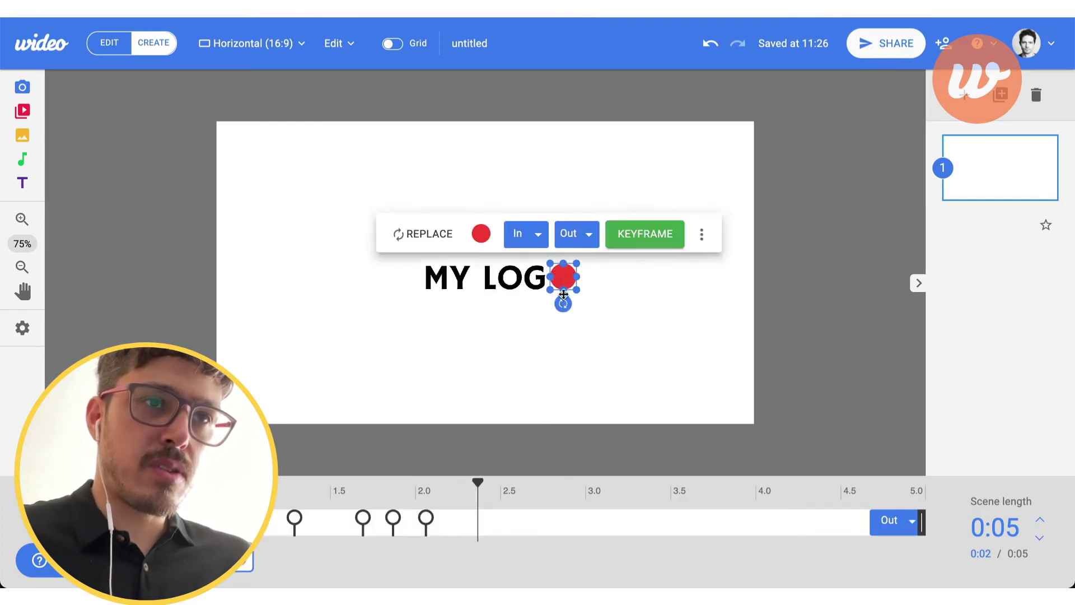
pyautogui.moveTo(398, 488); pyautogui.dragTo(448, 486)
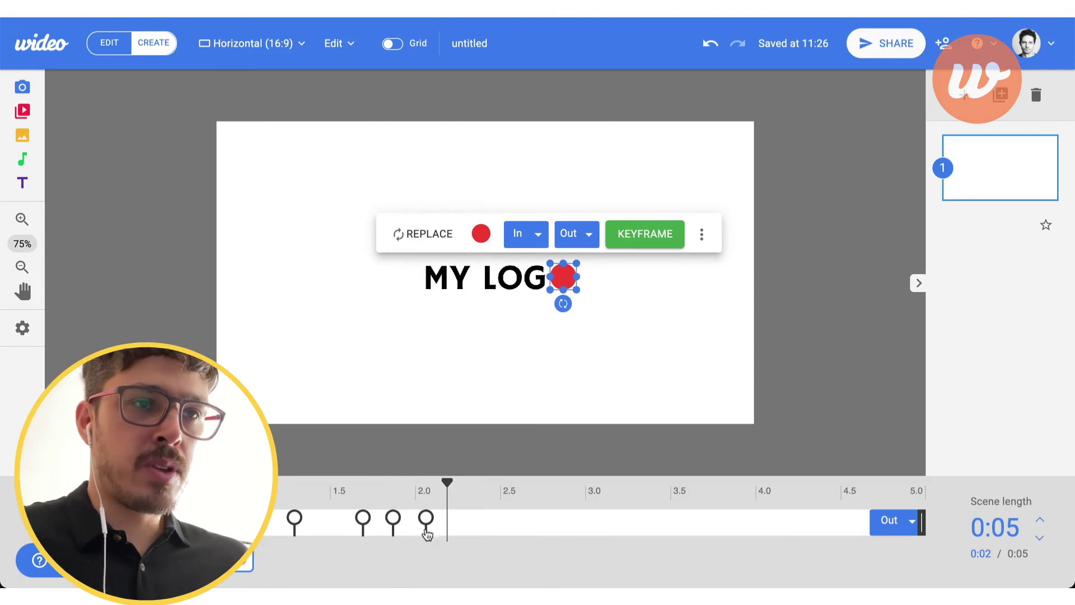
pyautogui.click(644, 233)
pyautogui.moveTo(448, 520); pyautogui.dragTo(467, 519)
# - Lower the circle slightly at the 2.10-second keyframe and add a keyframe at 2.20 seconds with the circle raised slightly for a second bounce
pyautogui.moveTo(410, 492); pyautogui.dragTo(424, 491)
pyautogui.click(426, 518)
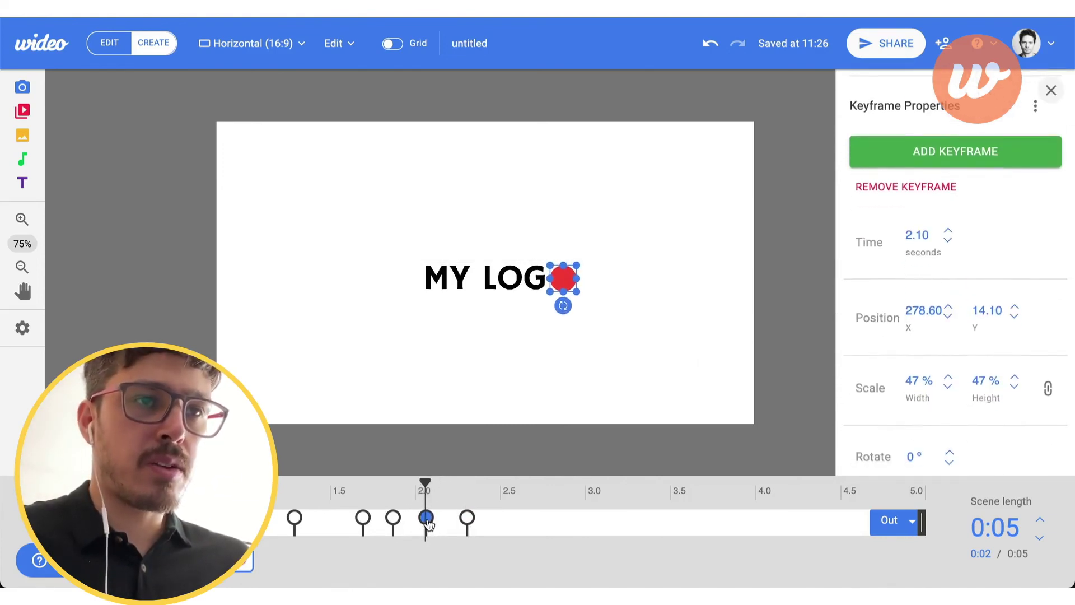
pyautogui.moveTo(408, 493); pyautogui.dragTo(444, 501)
pyautogui.click(652, 244)
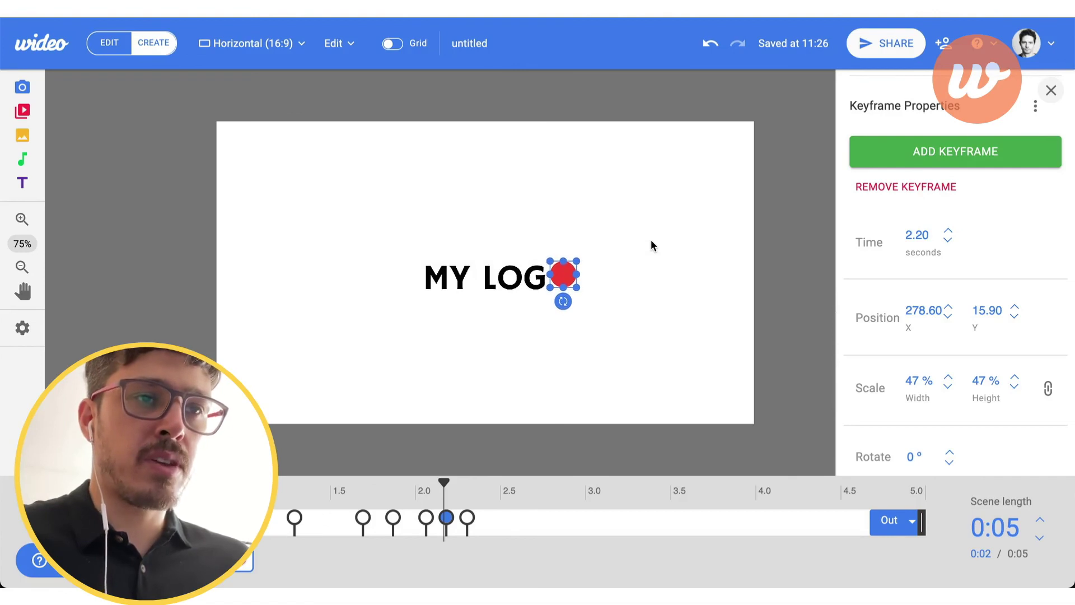
# - Shift the circle's last two keyframes slightly later on the timeline to slow the second bounce
pyautogui.moveTo(391, 498); pyautogui.dragTo(456, 498)
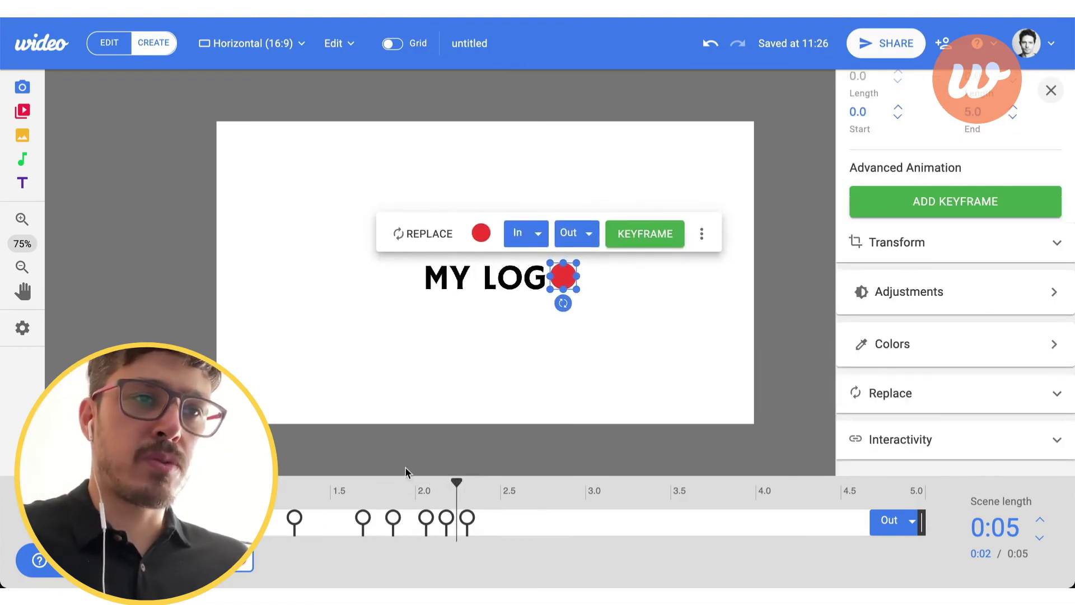
pyautogui.moveTo(467, 518)
pyautogui.mouseDown()
pyautogui.moveTo(476, 519)
pyautogui.moveTo(454, 518)
pyautogui.mouseUp()
pyautogui.click(402, 439)
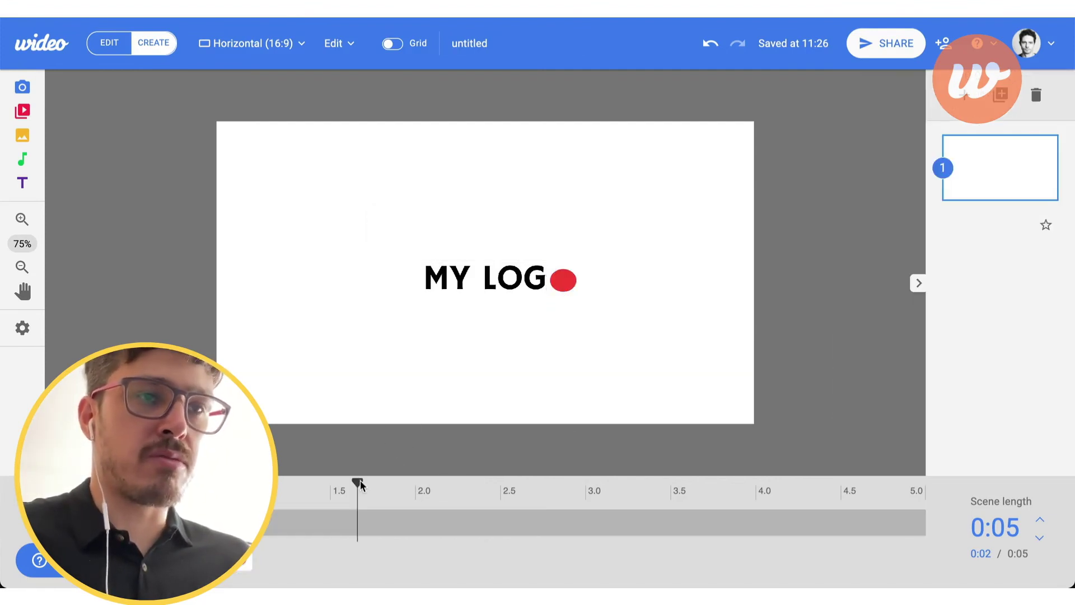
# - Replay the circle's drop and both bounces several times, and scrub the timeline to 2.75 seconds to check the motion
pyautogui.click(284, 489)
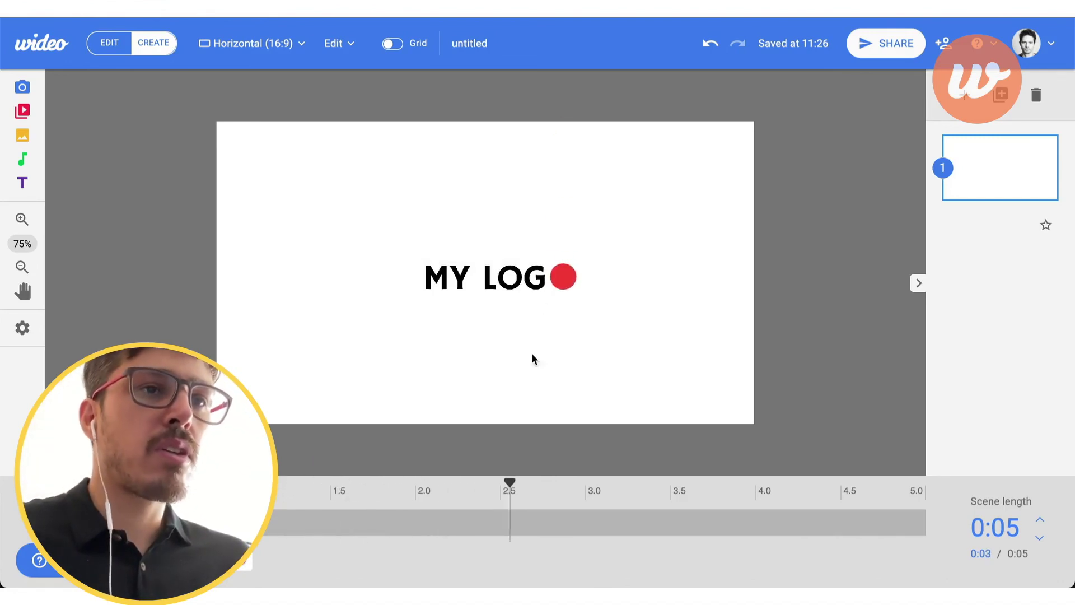
pyautogui.click(285, 493)
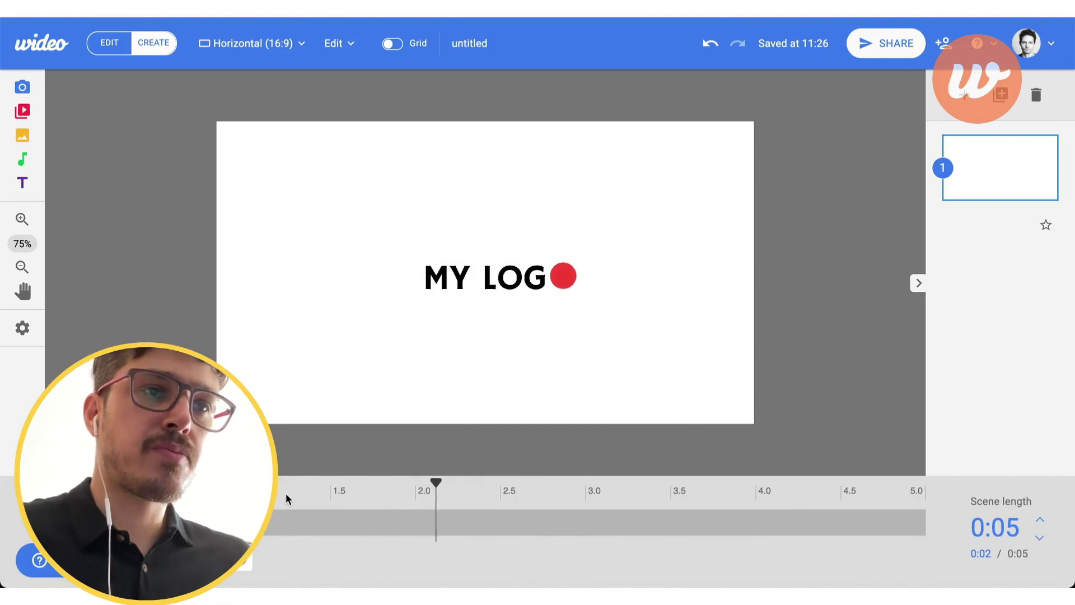
pyautogui.click(263, 492)
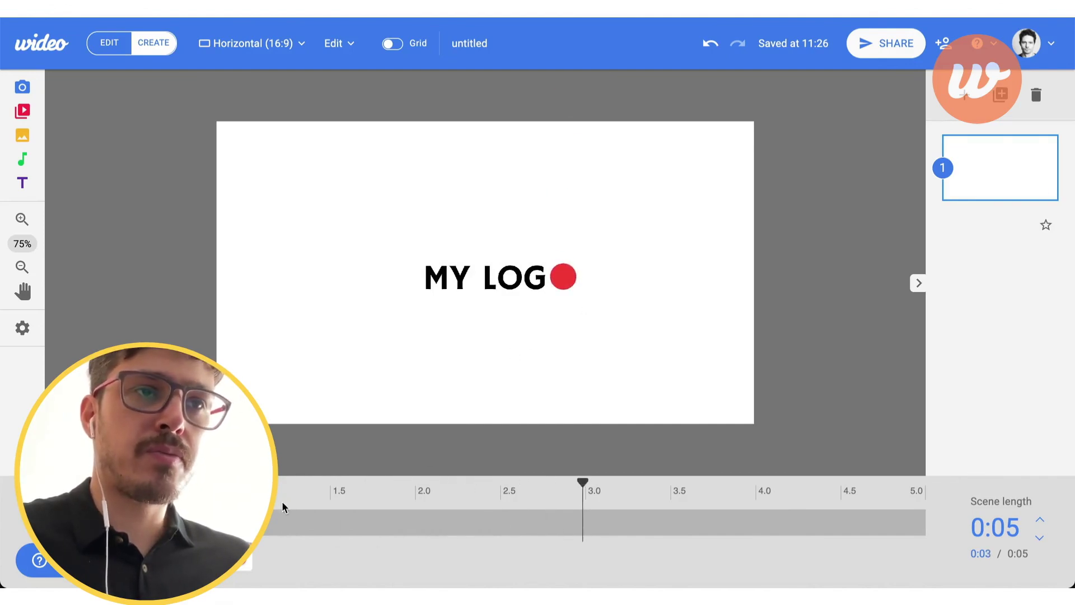
pyautogui.click(343, 491)
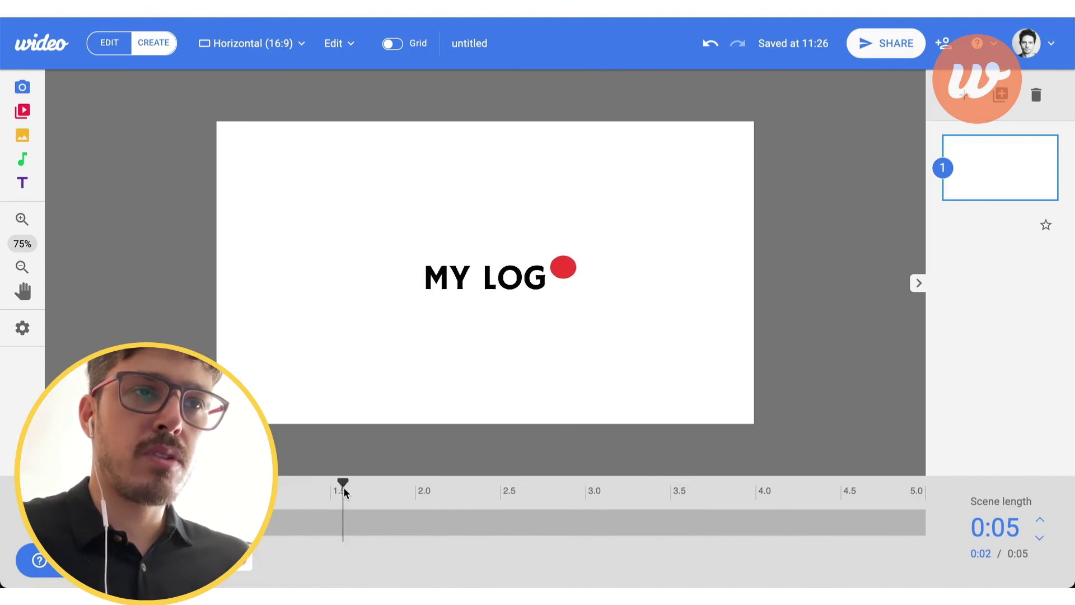
pyautogui.moveTo(425, 516); pyautogui.dragTo(542, 504)
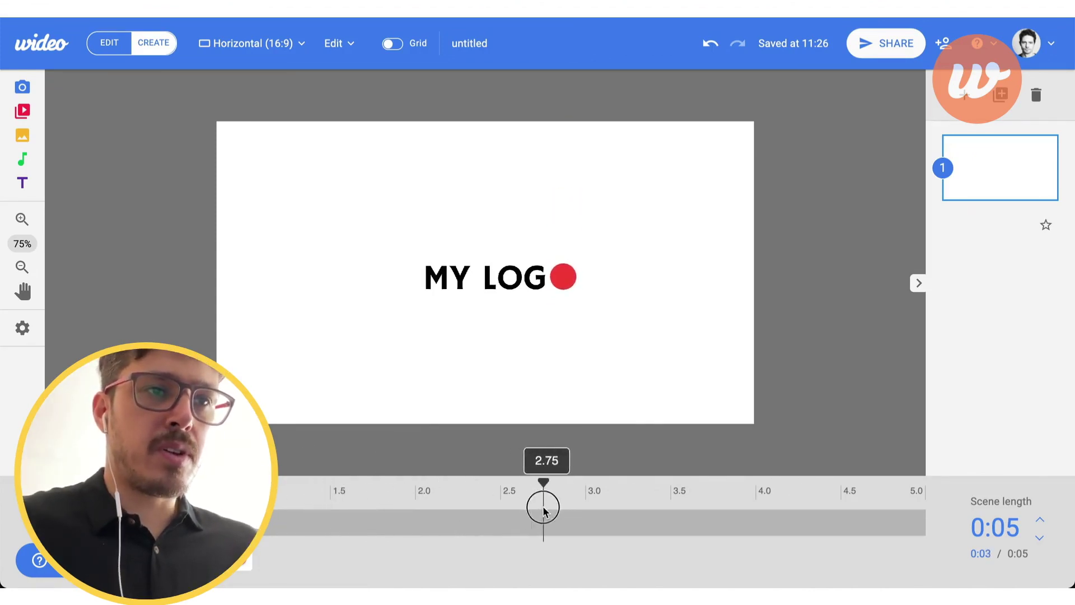